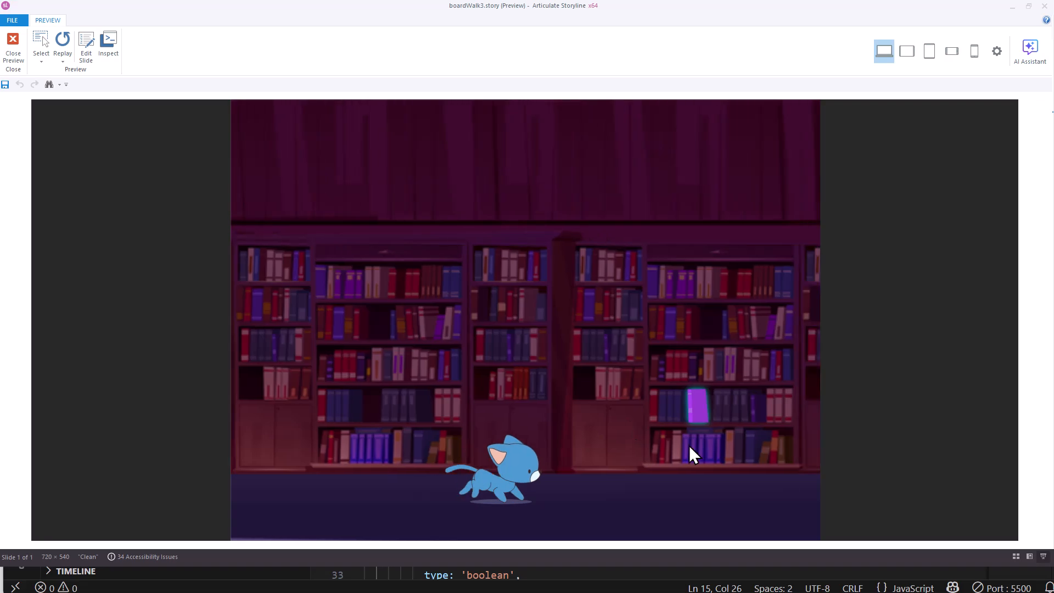
Step: Walk the cat back and forth through the previewed library and open the riddle at the glowing purple book
key("Left")
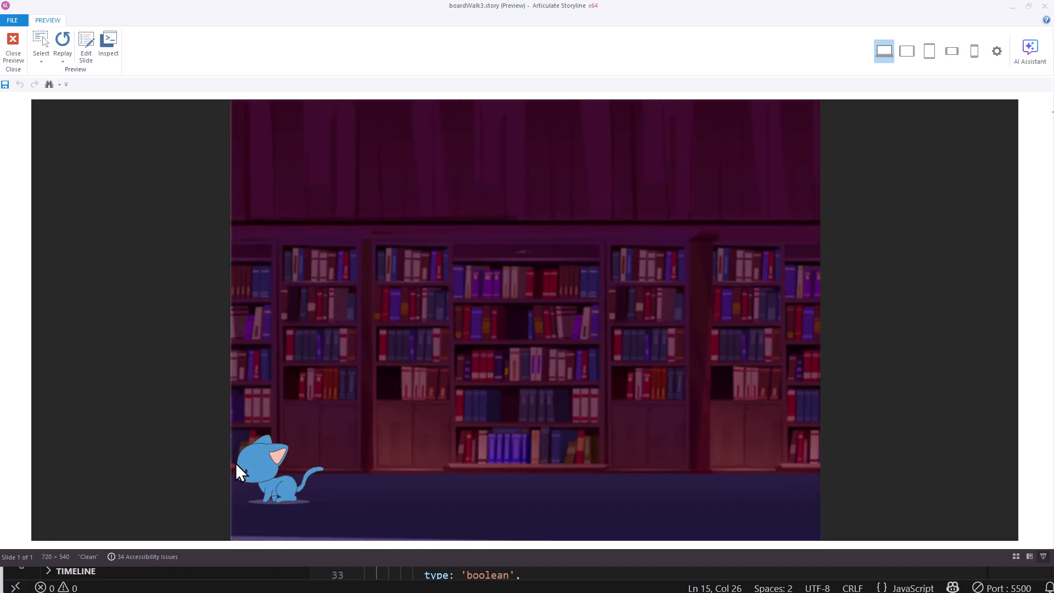
key("Right")
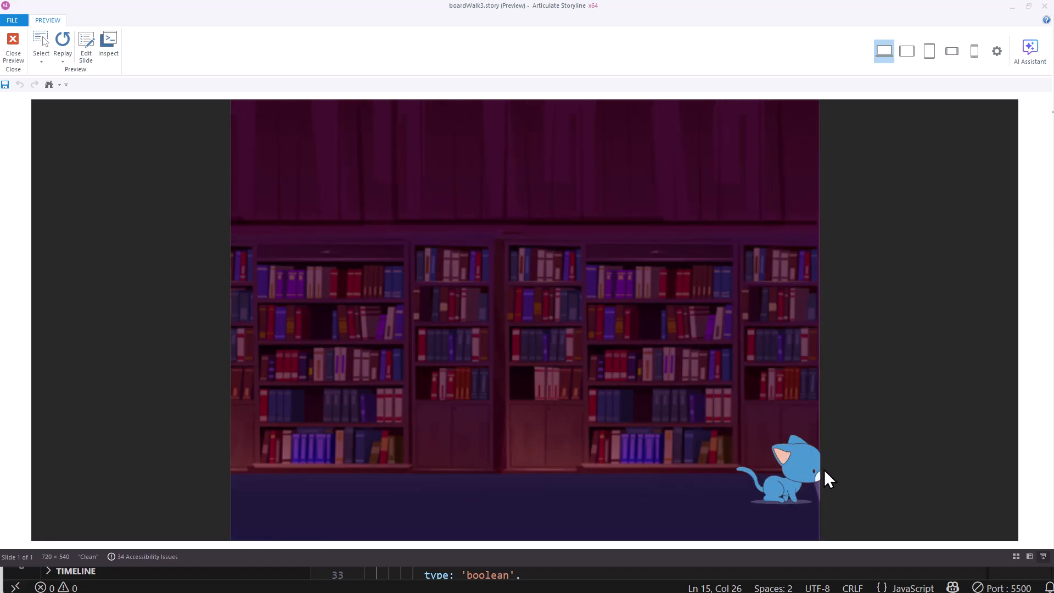
key("Left")
key("Right")
key("Left")
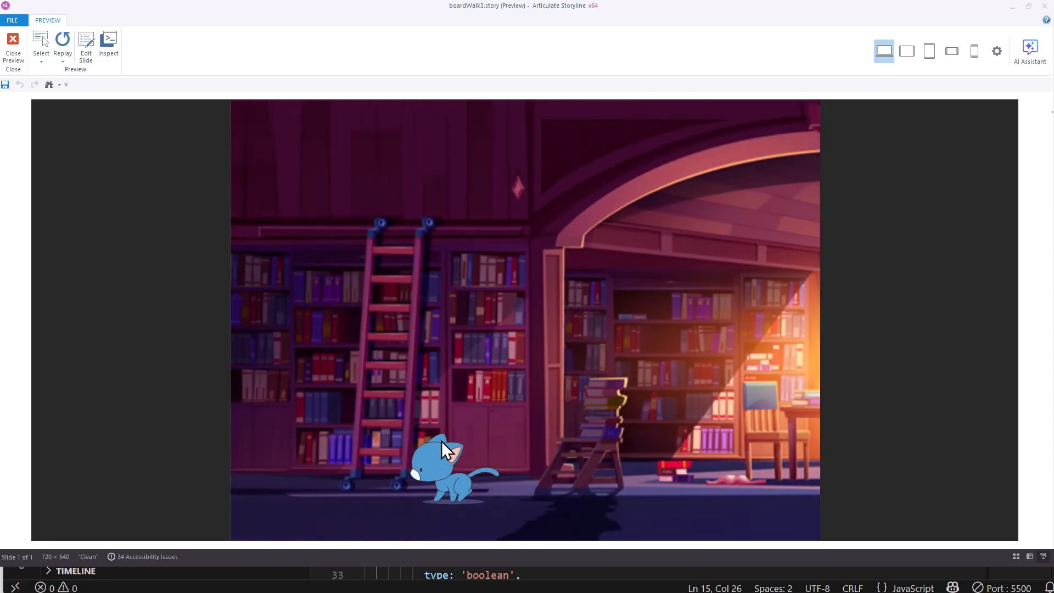
key("Right")
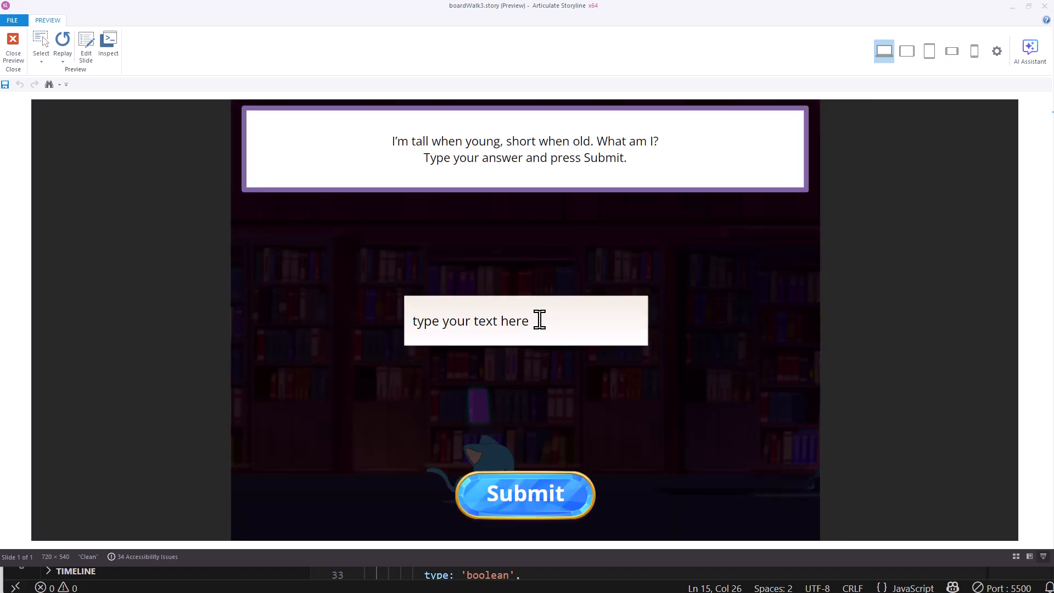
Step: Answer the tall-when-young riddle with "candle" and submit it
left_click(537, 313)
type("candle")
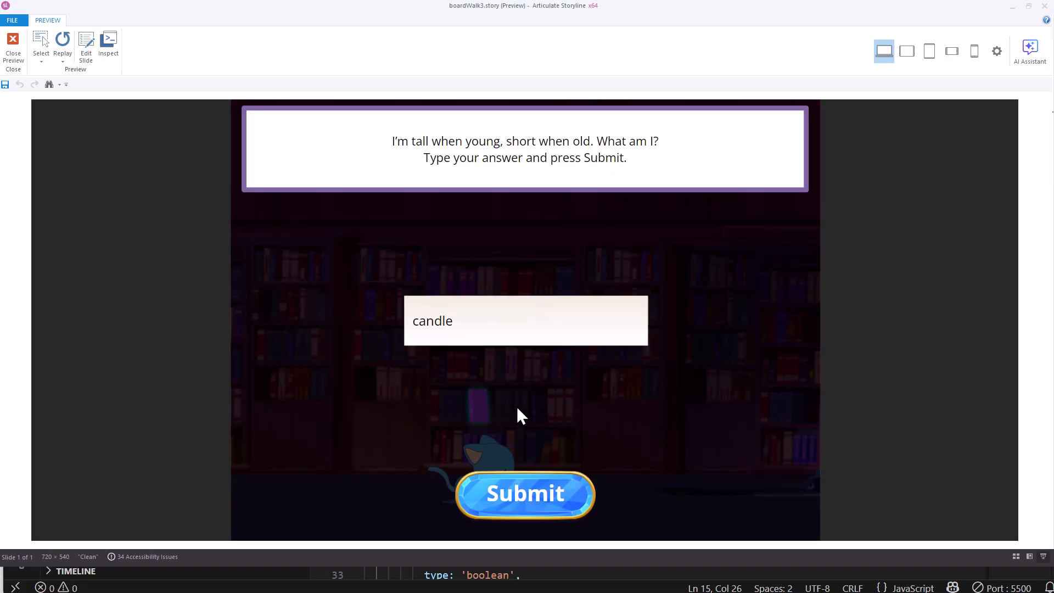
left_click(524, 503)
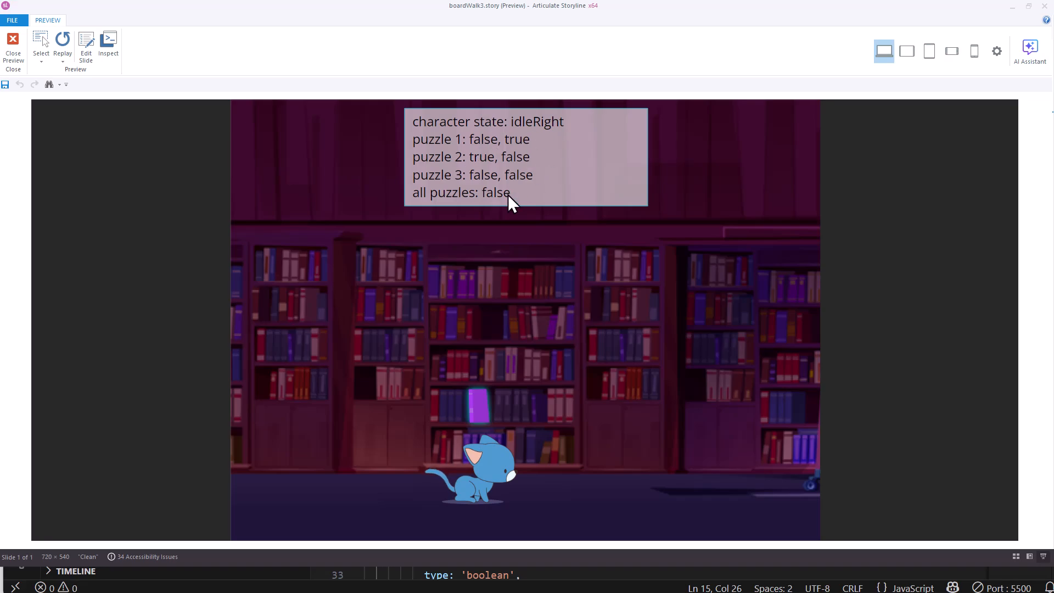
Step: Walk the cat to the gray cat statue by the arched window and open its gem sequence puzzle
left_click_drag(613, 439, 657, 467)
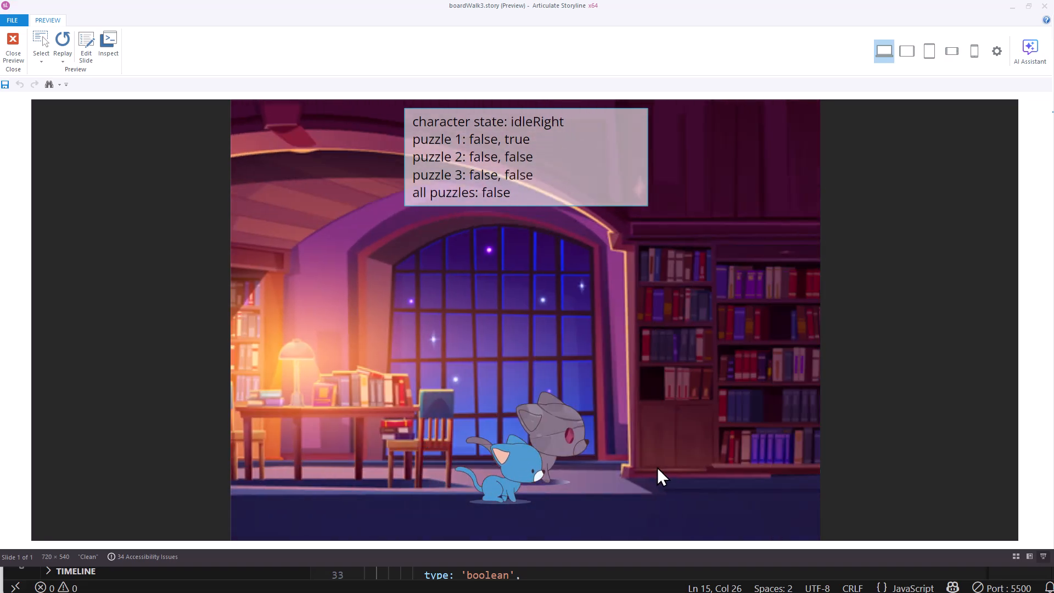
key("Right")
key("Left")
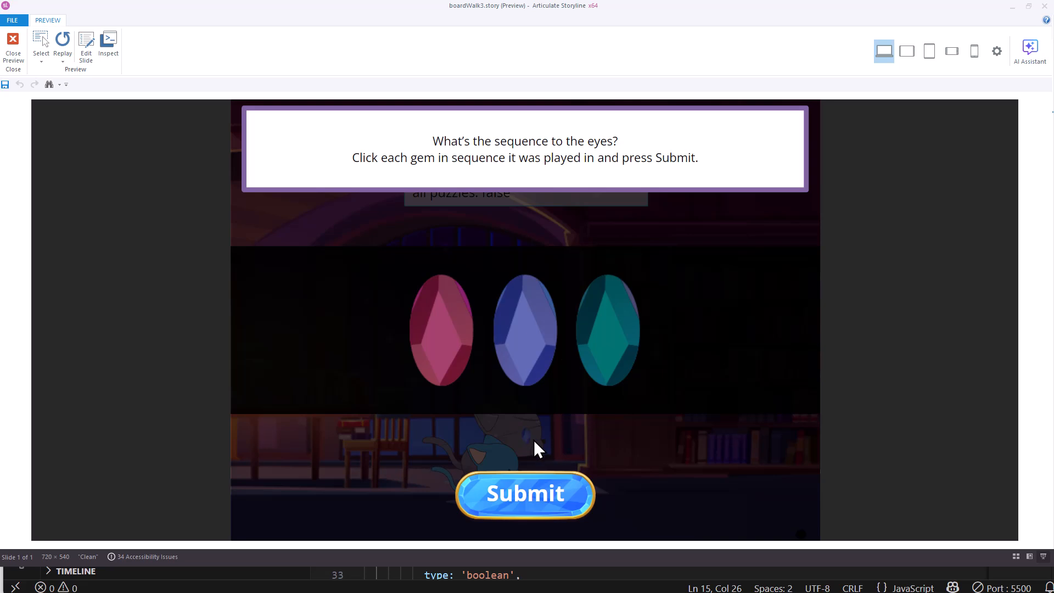
Step: Pick the gems in the order pink, green, blue and submit the sequence
left_click(453, 347)
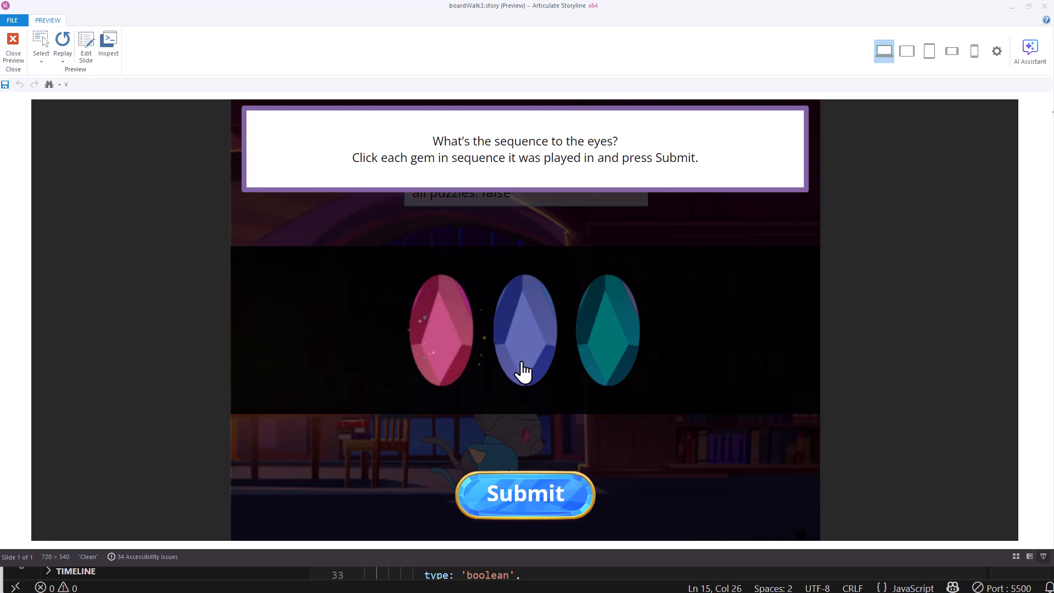
left_click(613, 352)
left_click(537, 356)
left_click(543, 492)
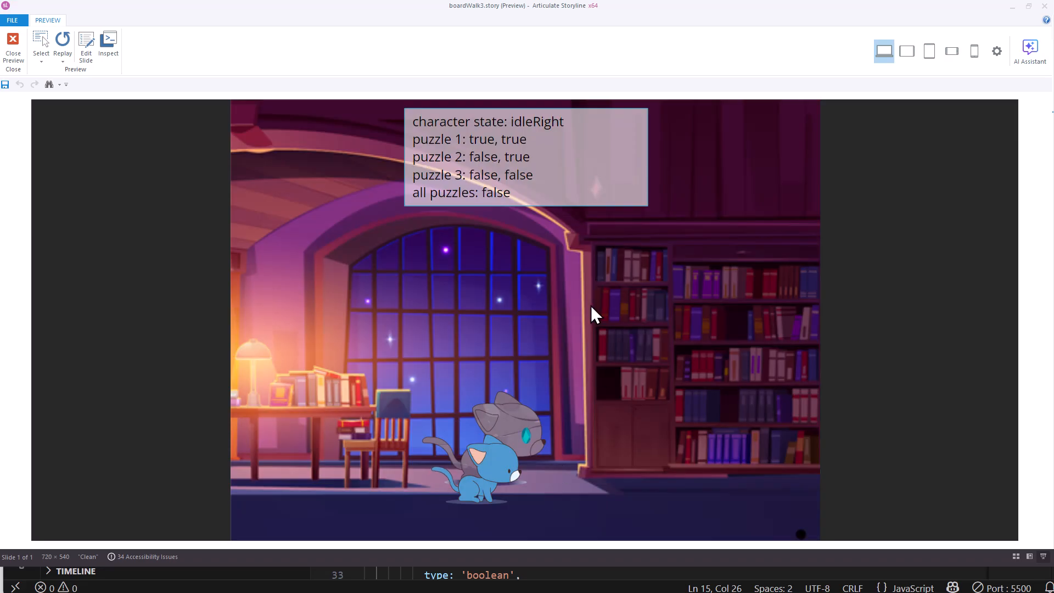
Step: Open the cabinet's matching puzzle, connect tail to "I dance in darkness", fangs to "My voice is soft", claw to "I pierce the veil", and submit
key("Right")
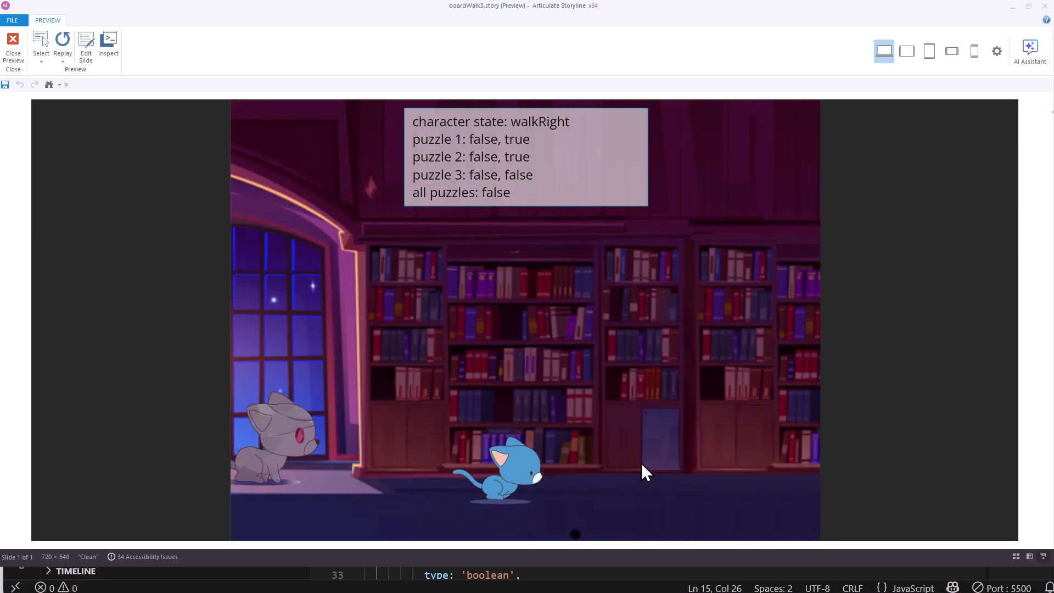
key("space")
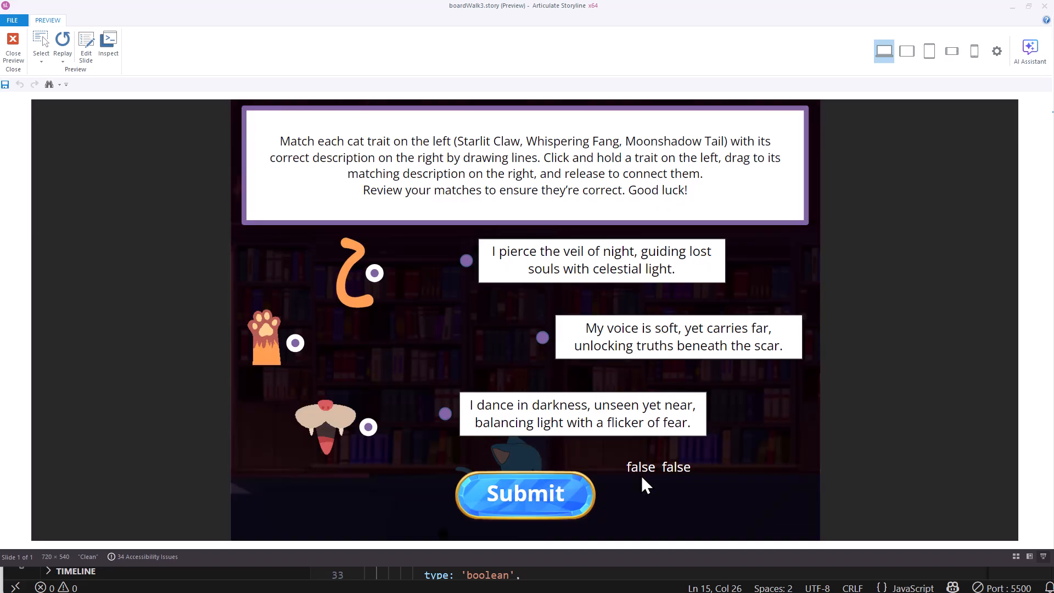
left_click_drag(375, 272, 446, 418)
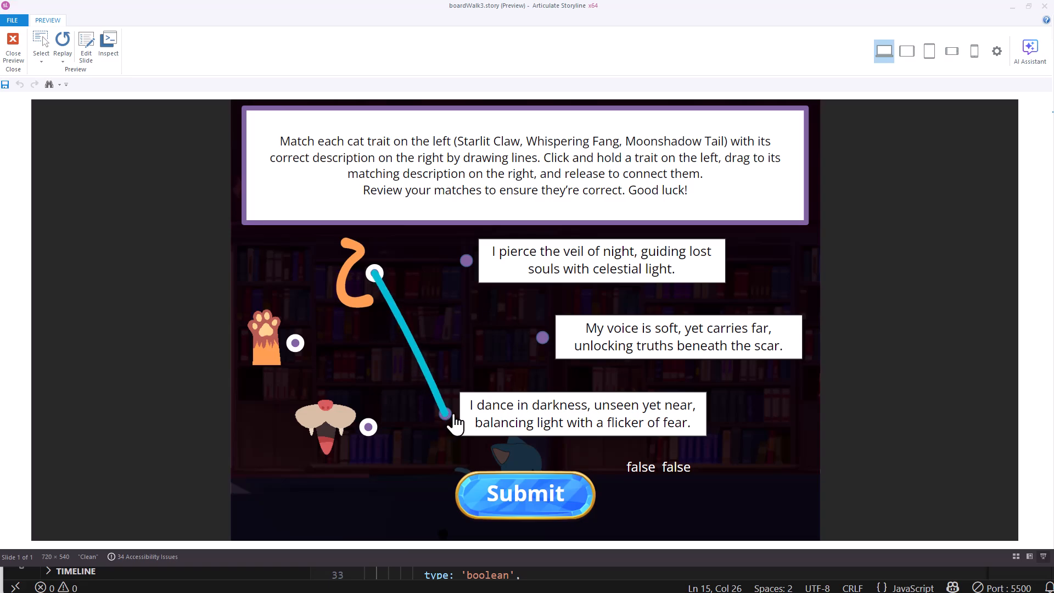
left_click_drag(368, 427, 542, 337)
left_click_drag(295, 343, 467, 263)
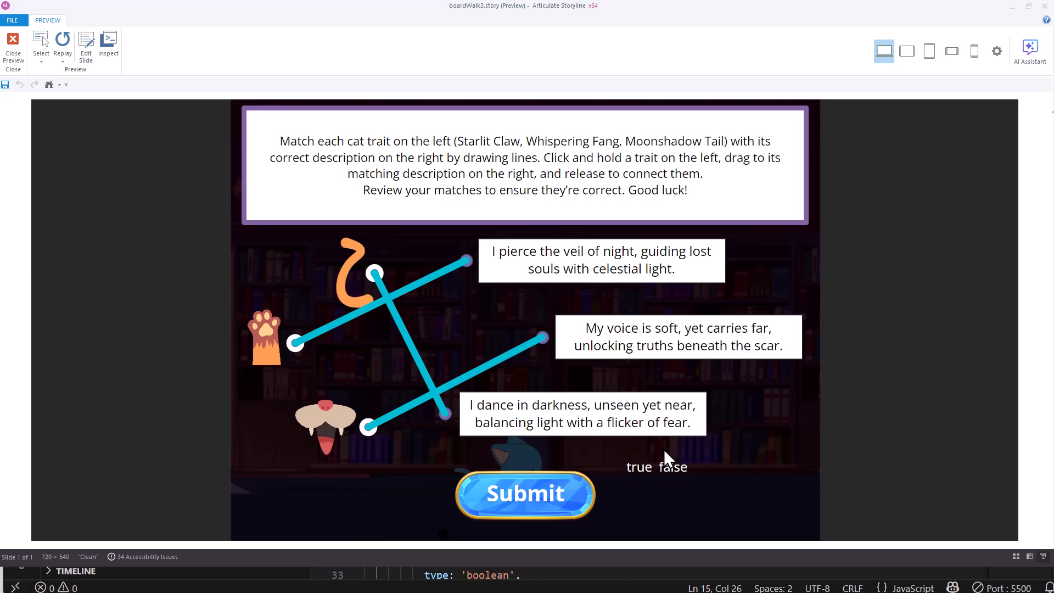
left_click(565, 503)
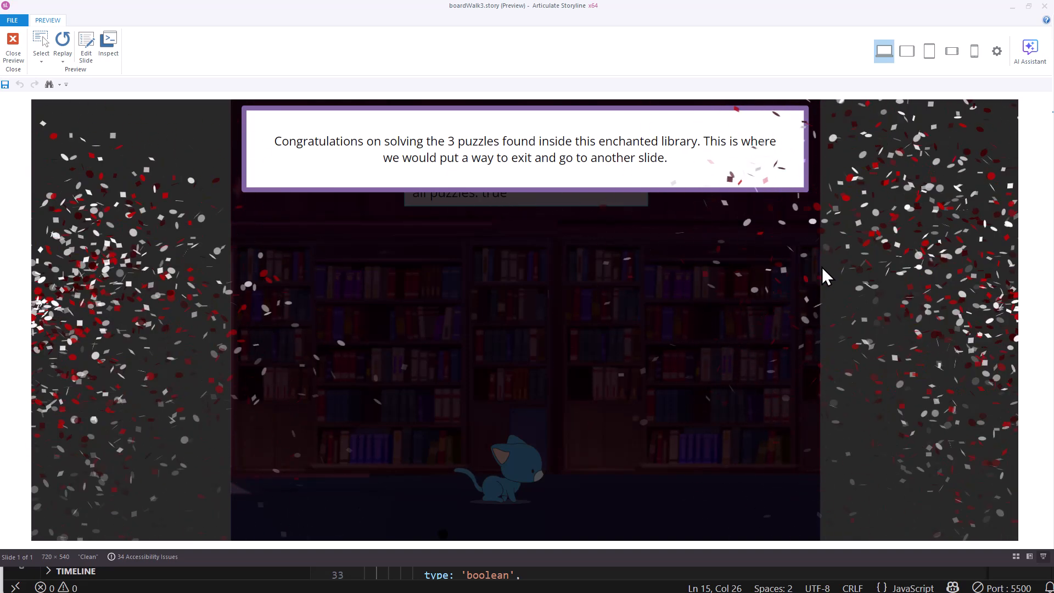
Step: Close the preview and examine the confetti JavaScript trigger on the "all puzzles complete!" layer, leaving the script unchanged
left_click(14, 52)
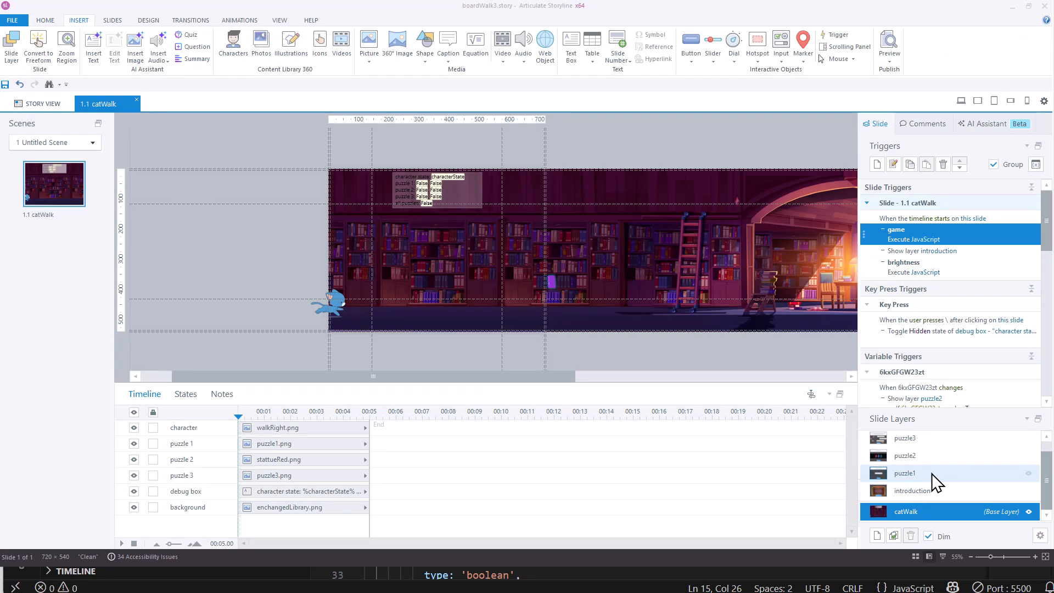
left_click_drag(960, 407, 970, 378)
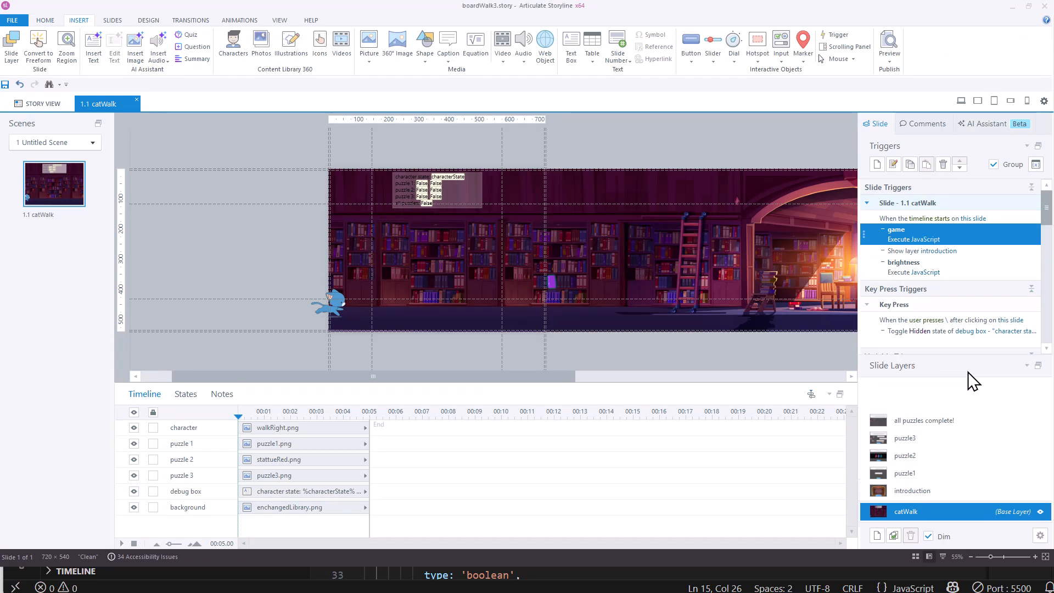
left_click(950, 422)
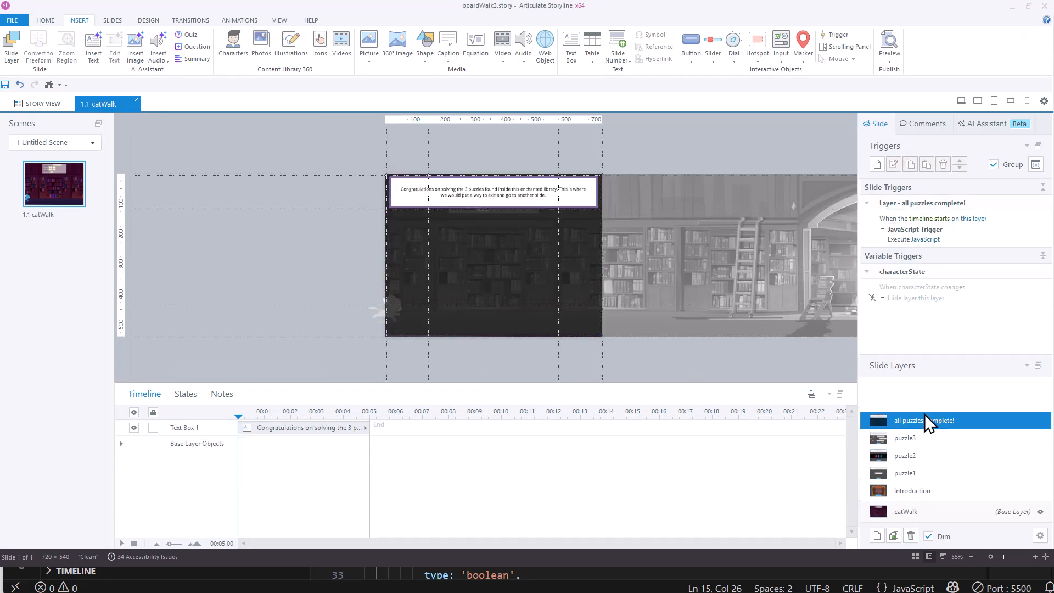
left_click(927, 240)
mouse_move(675, 235)
left_mouse_down()
mouse_move(680, 356)
mouse_move(691, 224)
left_mouse_up()
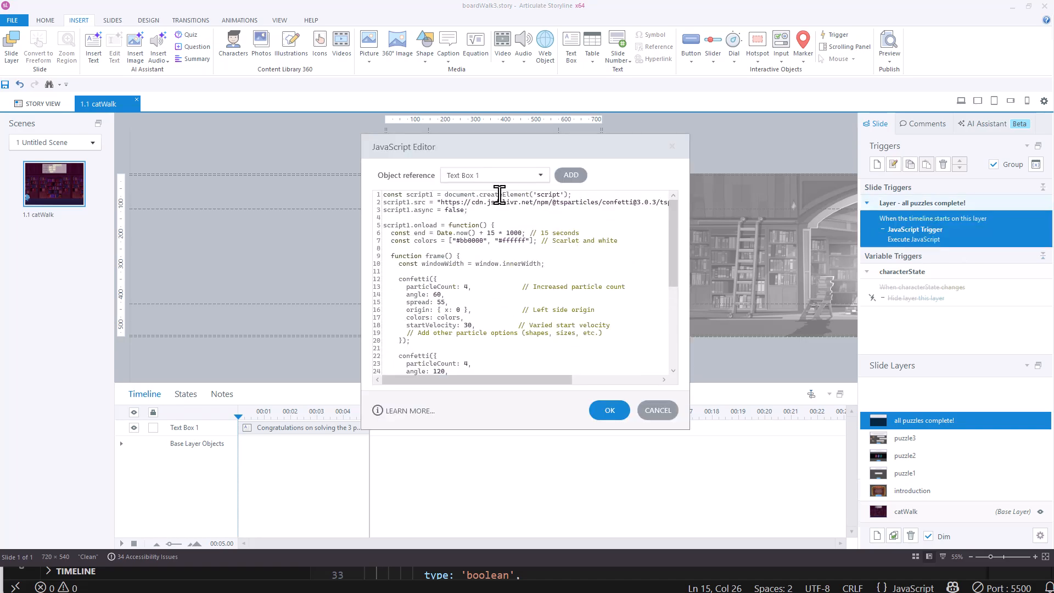
left_click_drag(684, 262, 679, 359)
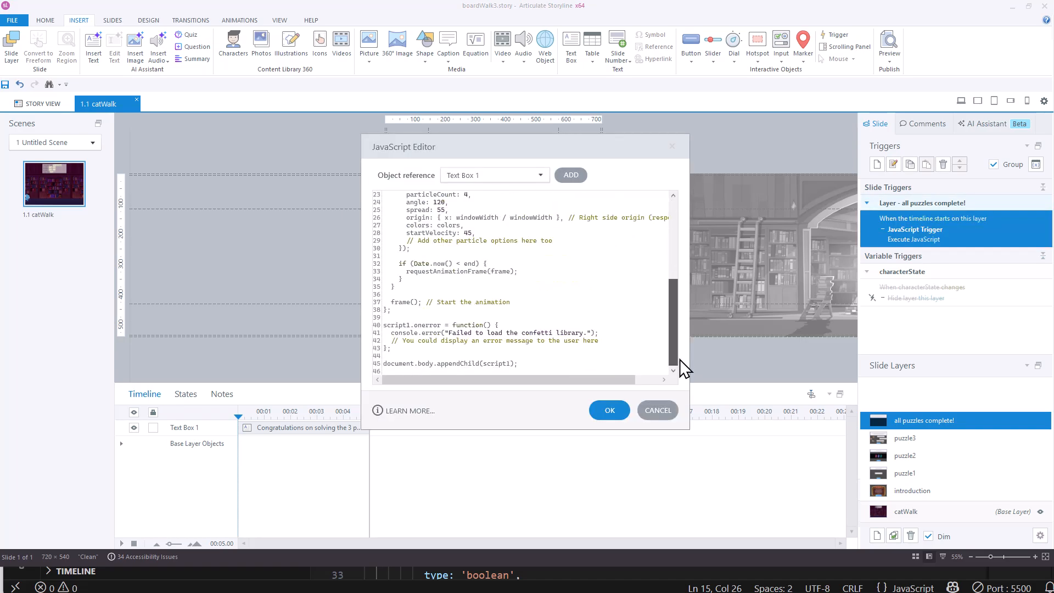
left_click(660, 411)
Step: View the introduction layer, and enable the puzzle1 layer's trigger that hides the layer when characterState changes
left_click(931, 491)
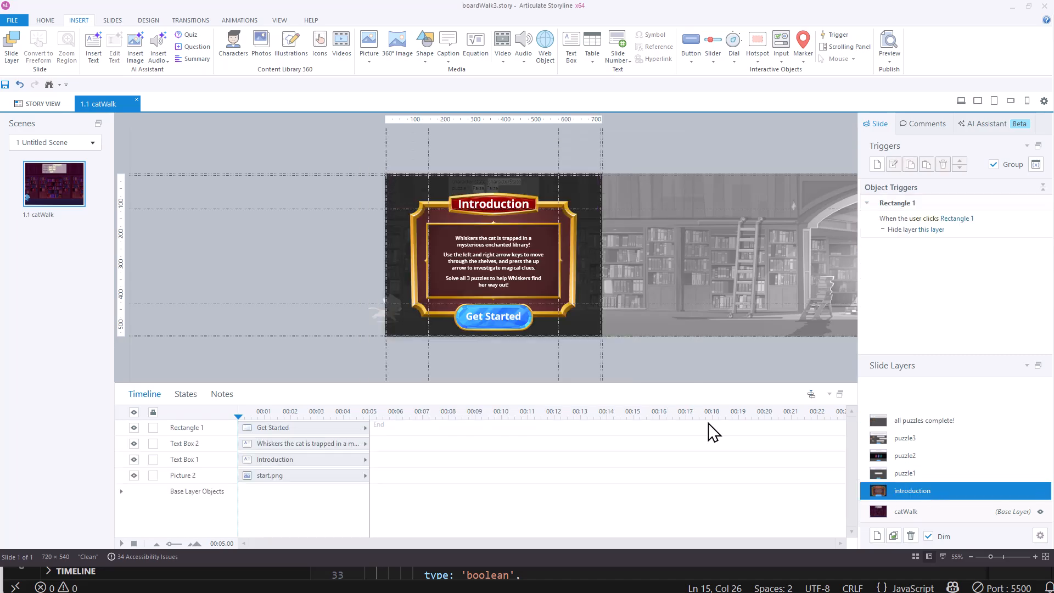
left_click(918, 474)
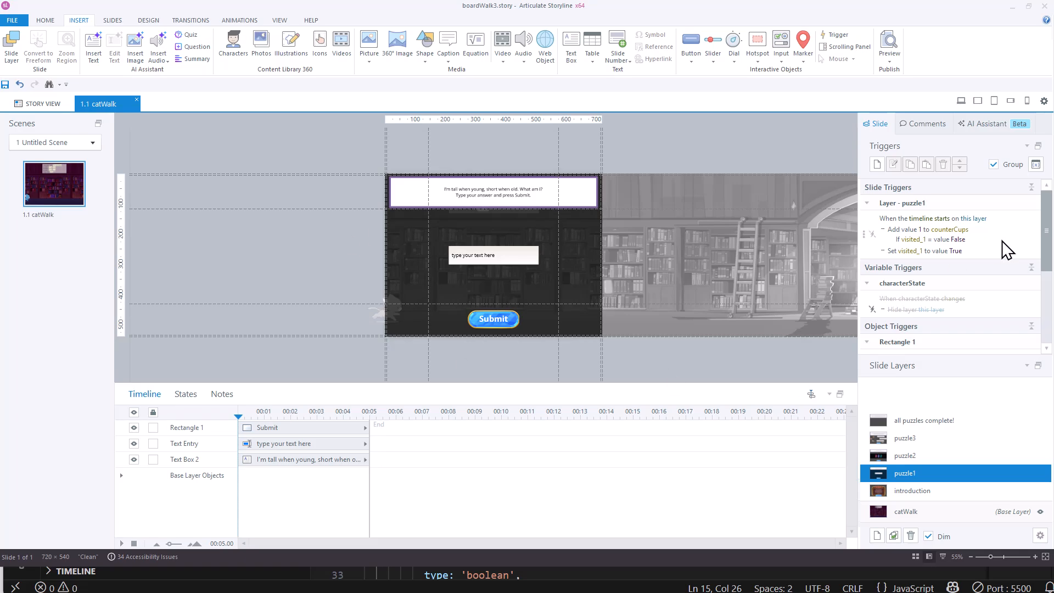
left_click(872, 309)
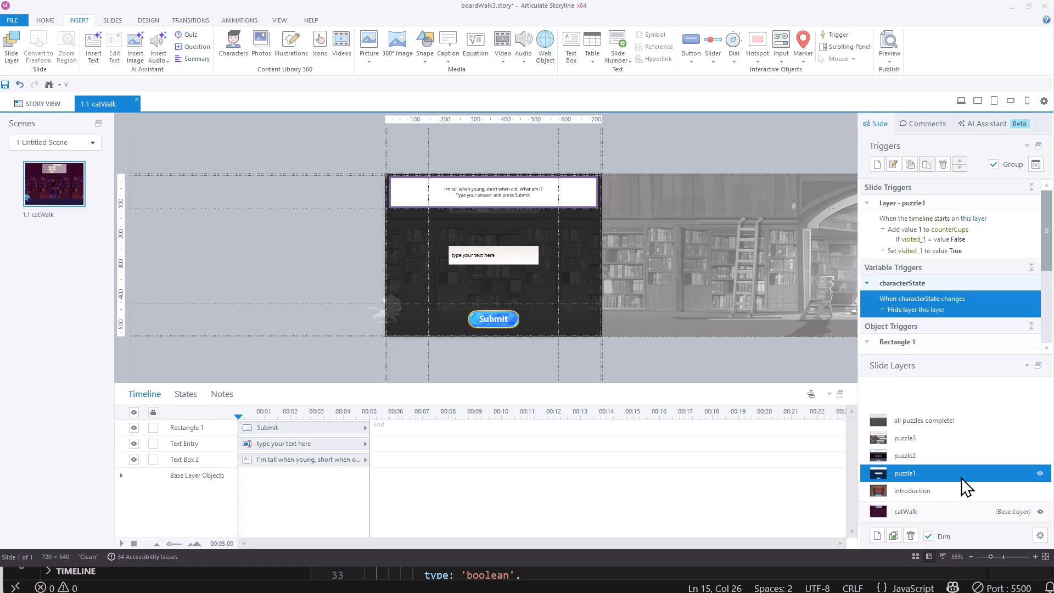
Step: Look through the puzzle2, puzzle3 and "all puzzles complete!" layers, and return to the catWalk base layer to view the library background
left_click(947, 458)
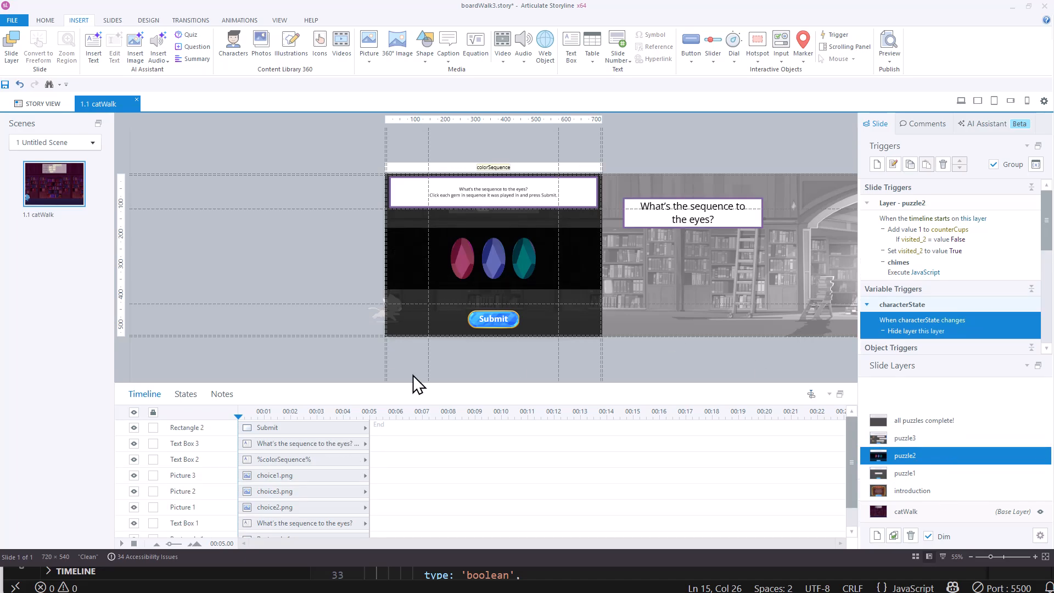
left_click(921, 438)
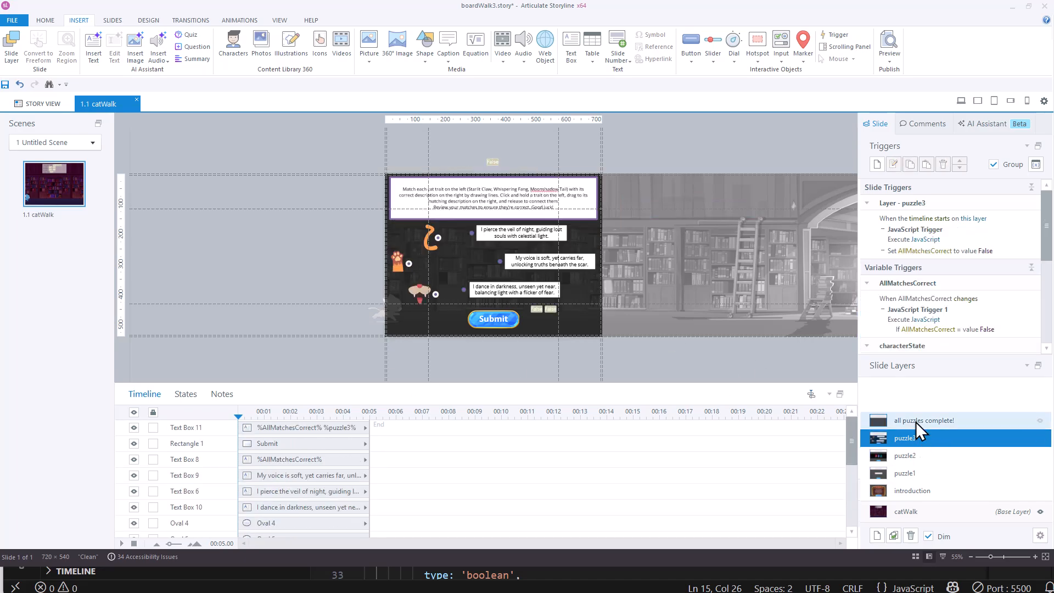
left_click(921, 418)
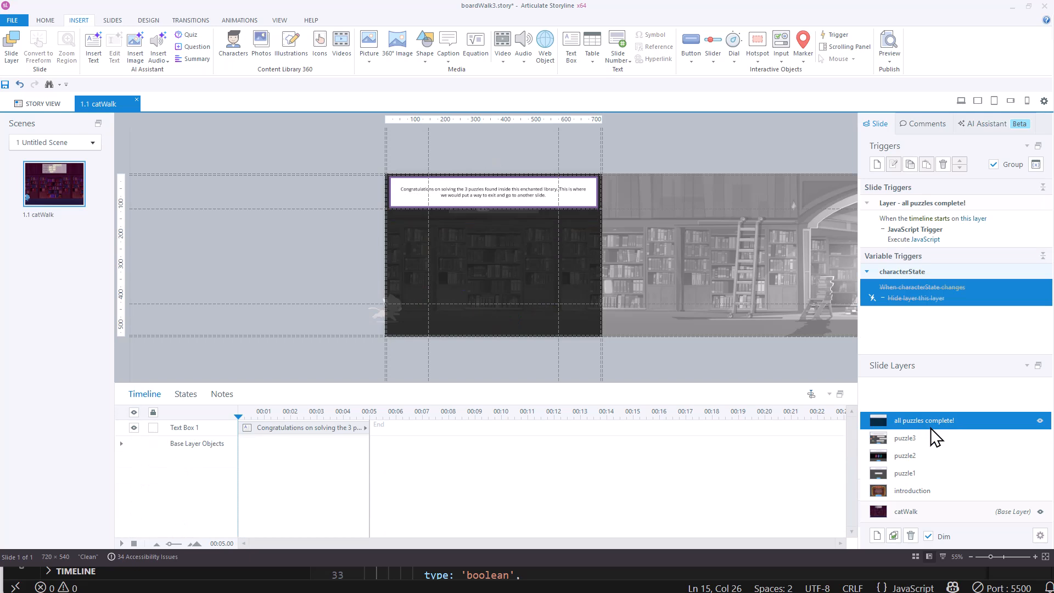
left_click(939, 513)
left_click_drag(505, 391, 745, 401)
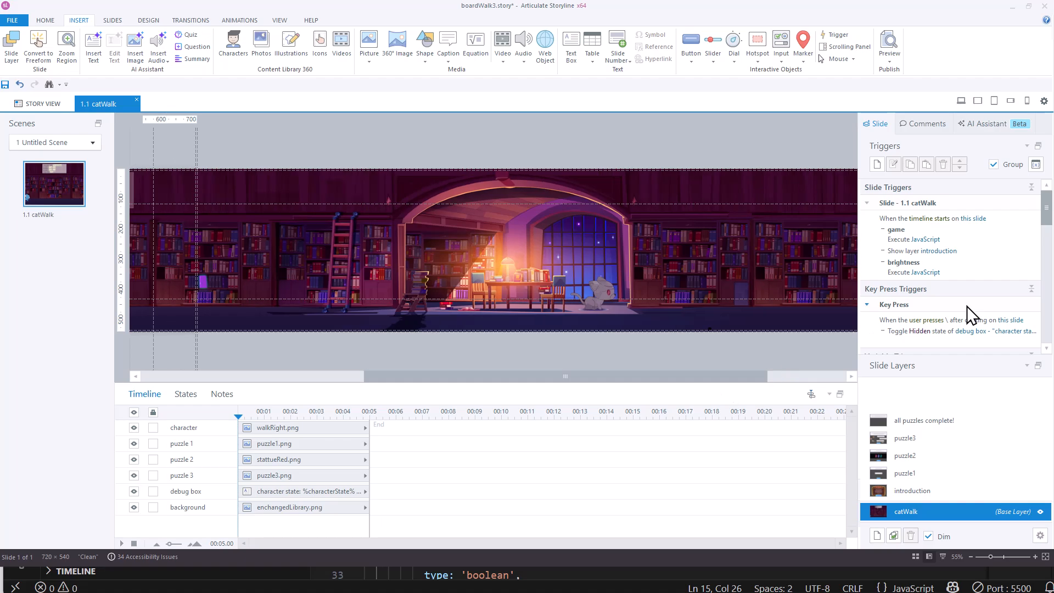
Step: Examine the movement settings and hotspotRadius in the game trigger's JavaScript in an enlarged editor, leaving the script unchanged
double_click(928, 242)
left_click_drag(591, 136, 514, 6)
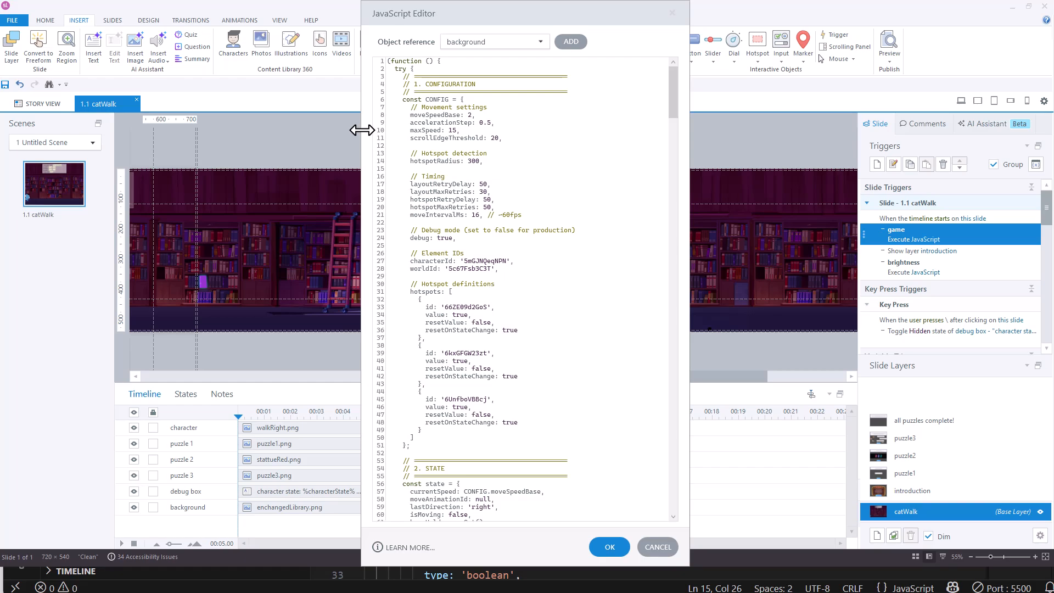
left_click_drag(361, 130, 68, 130)
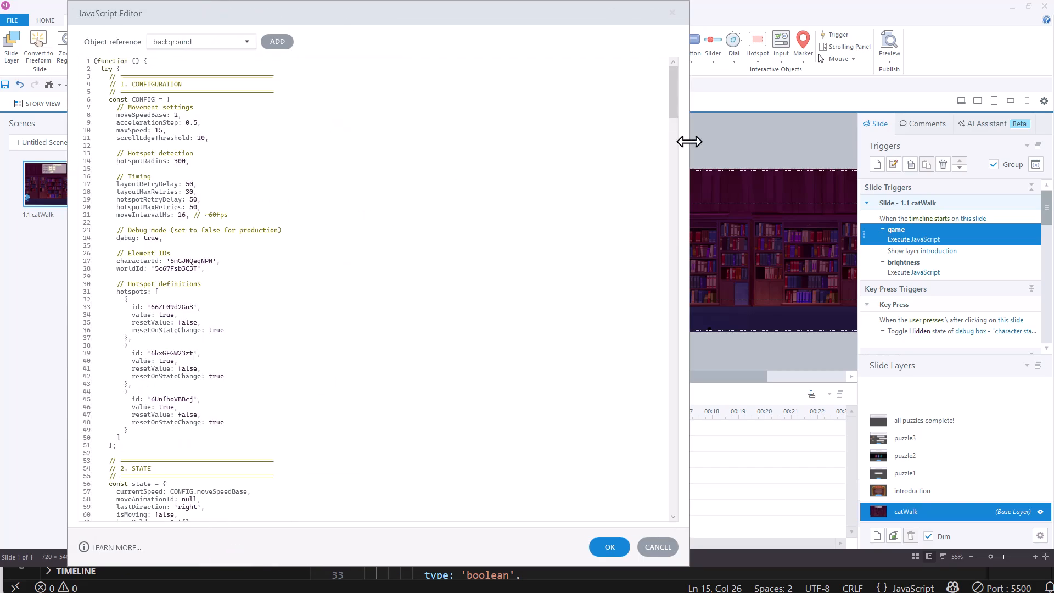
left_click_drag(689, 142, 733, 126)
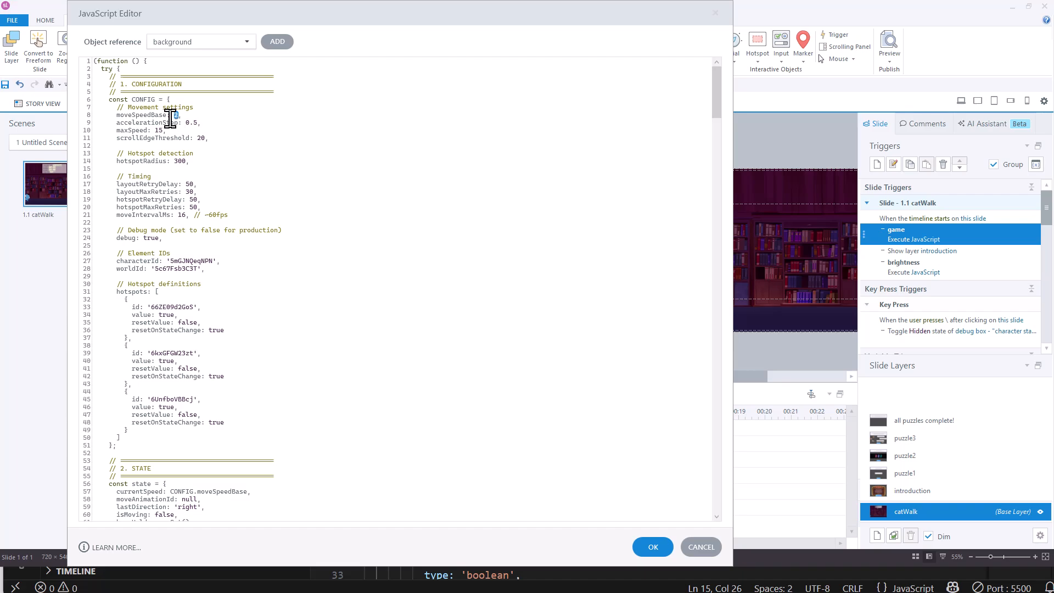
mouse_move(186, 123)
left_mouse_down()
mouse_move(196, 123)
mouse_move(185, 128)
left_mouse_up()
left_click(226, 136)
double_click(180, 161)
left_click(709, 549)
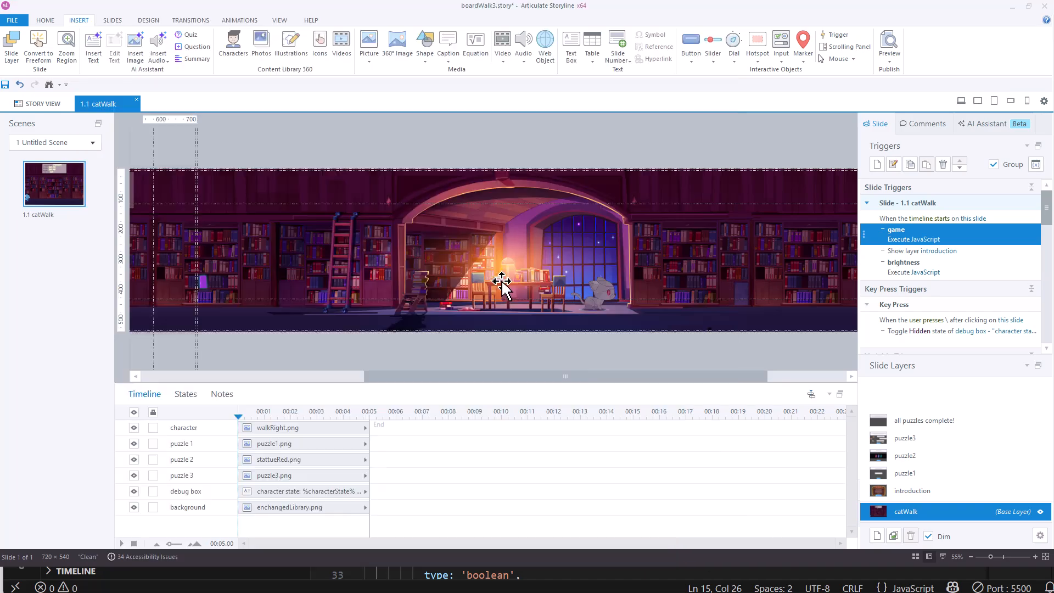
Step: Select the cat statue, and reopen the game trigger's JavaScript to examine the debug flag and element IDs, discarding any edits
left_click(593, 296)
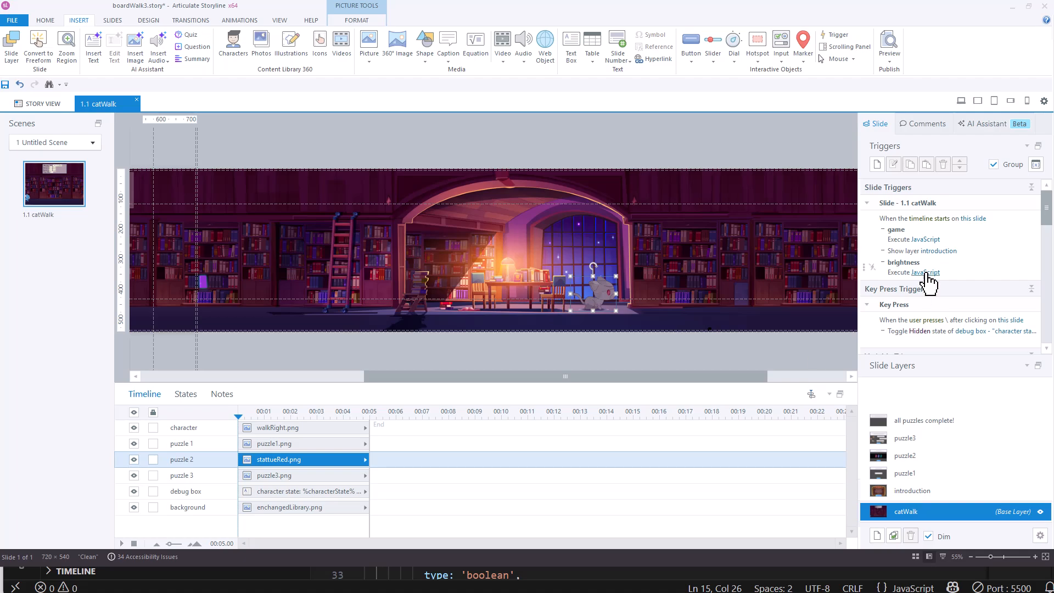
left_click(914, 240)
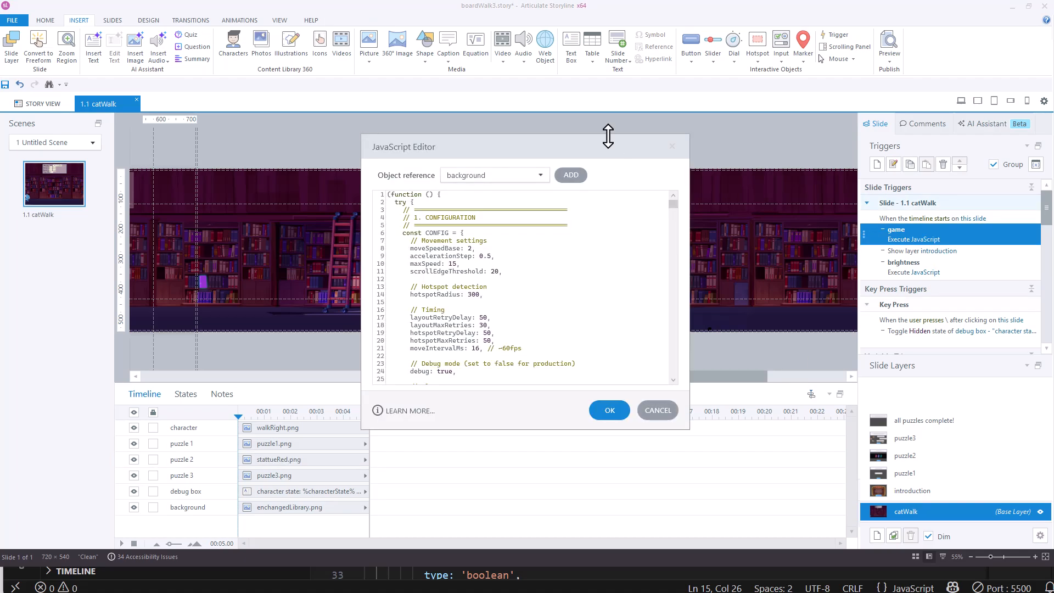
left_click_drag(569, 134, 569, 2)
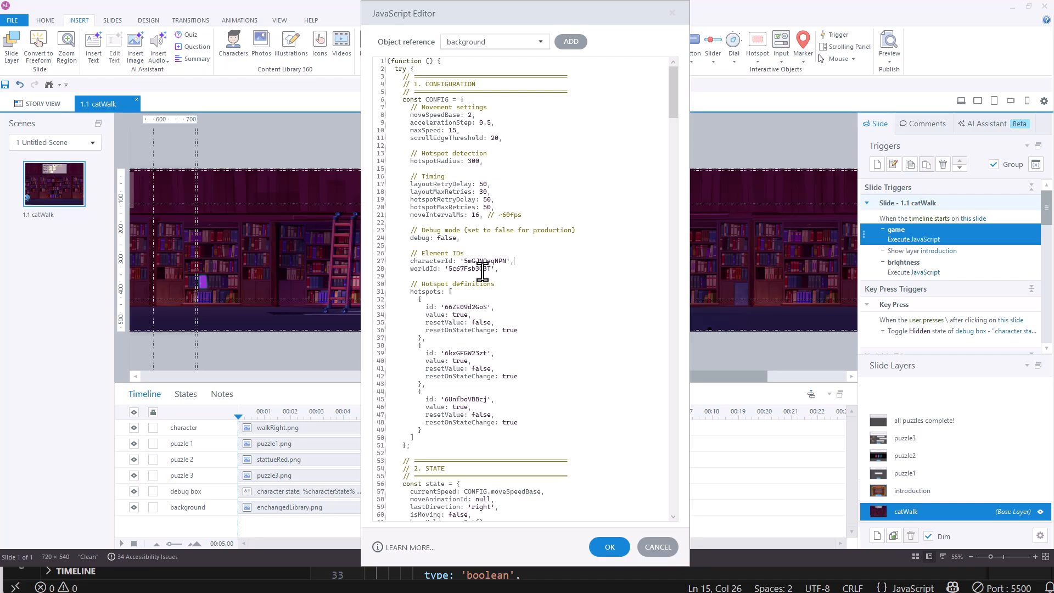
left_click(659, 559)
Step: Select the cat character at the start of the slide and bring up its object ID
left_click_drag(418, 377, 273, 370)
left_click(250, 303)
right_click(252, 306)
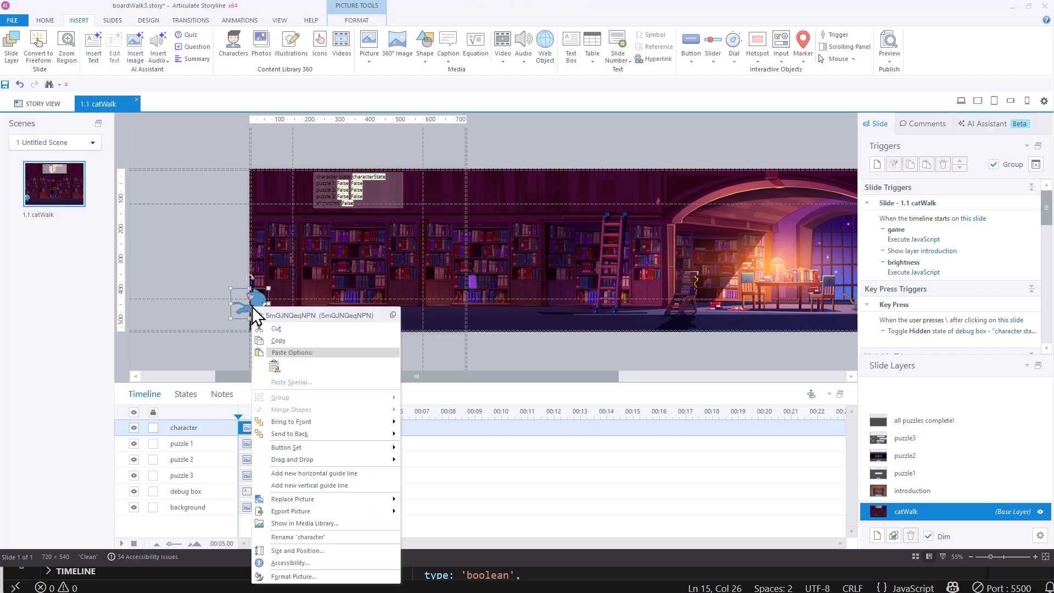
Step: Copy the cat character's object ID, and bring up the object ID of the library background
left_click(390, 316)
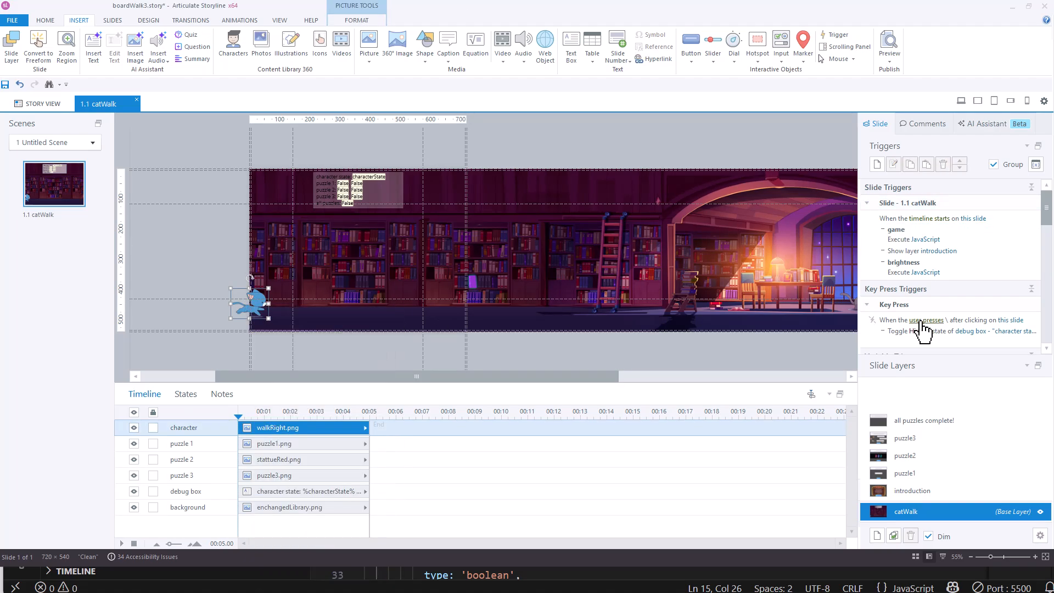
right_click(582, 323)
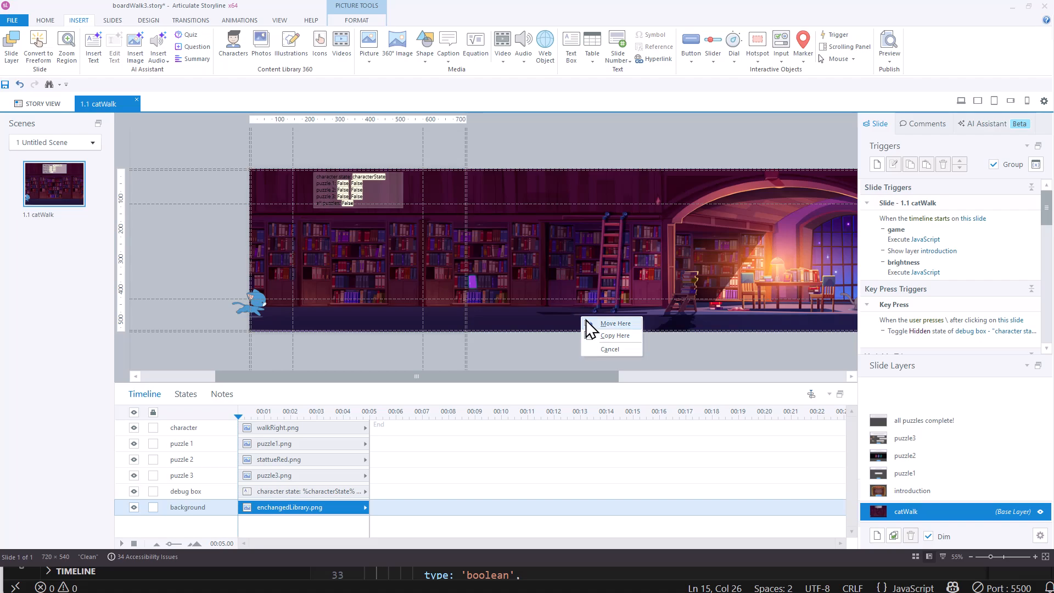
right_click(607, 323)
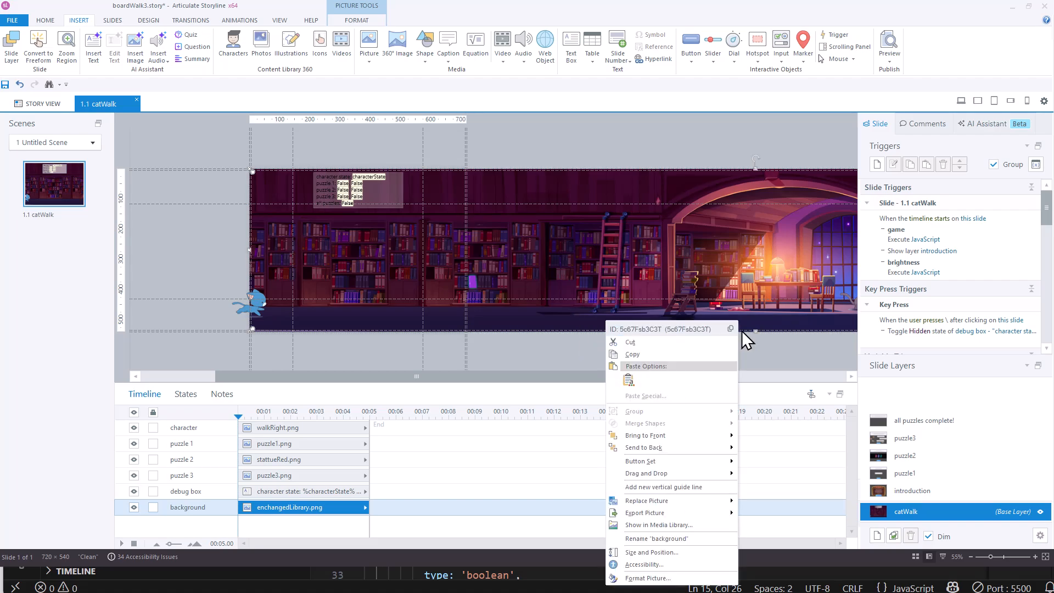
left_click(456, 378)
scroll(471, 377, "right", 3)
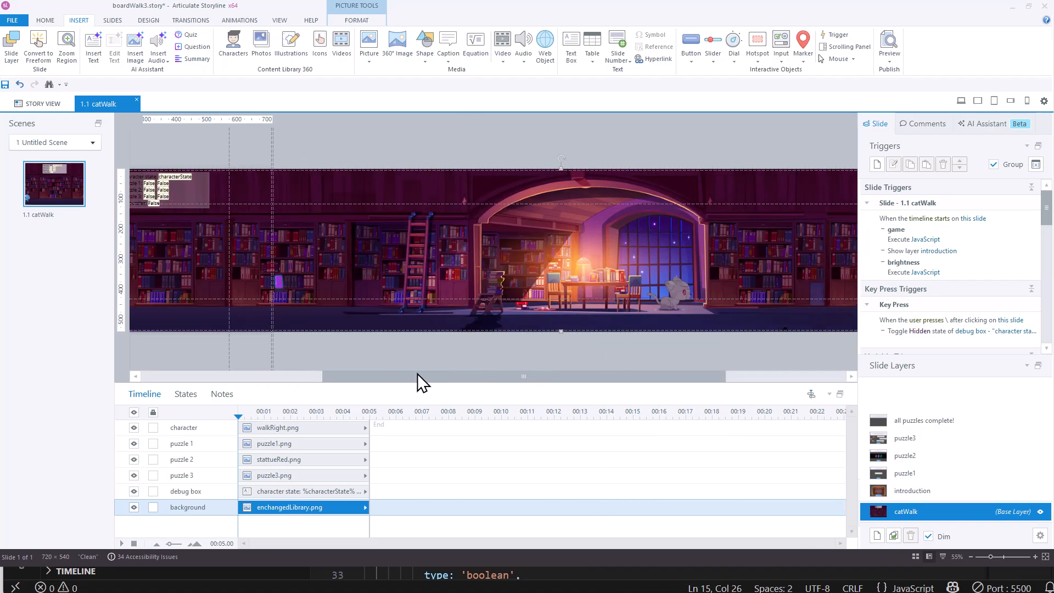
scroll(373, 377, "left", 3)
Step: Try moving the purple book off the library background and deleting it, and undo both changes
left_click_drag(426, 282, 554, 153)
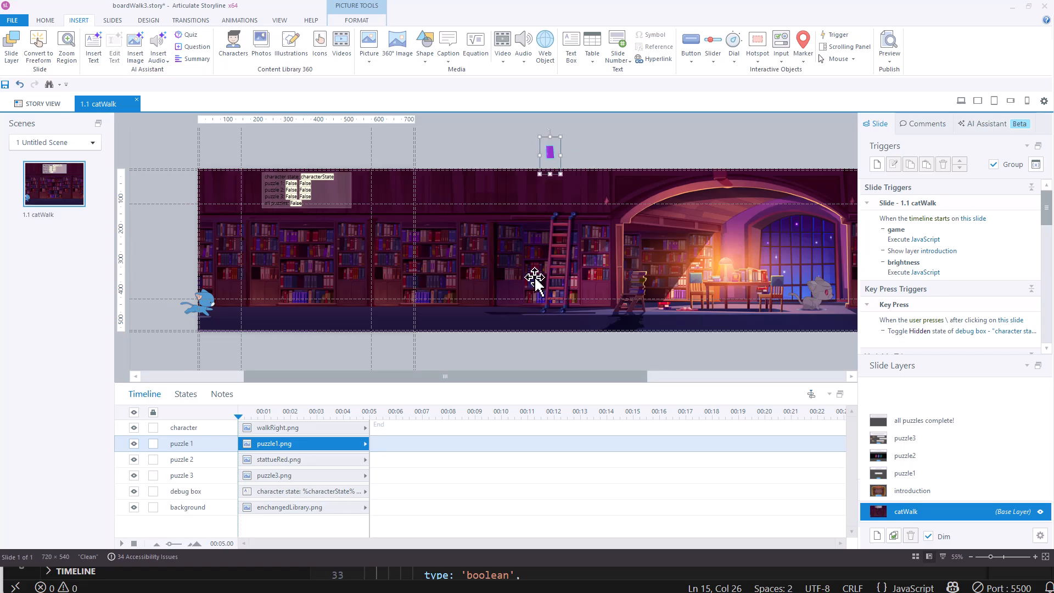
key("Delete")
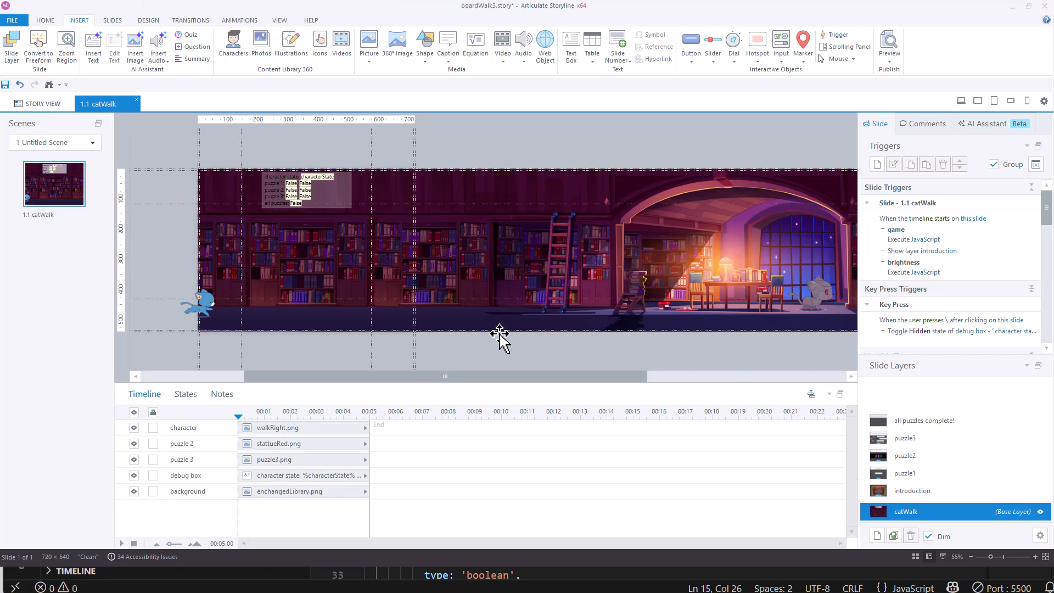
key("ctrl+z")
key("ctrl+z")
Step: Select the cat statue, and try moving the puzzle 3 picture off the background before undoing the move
left_click_drag(508, 377, 631, 377)
left_click(603, 293)
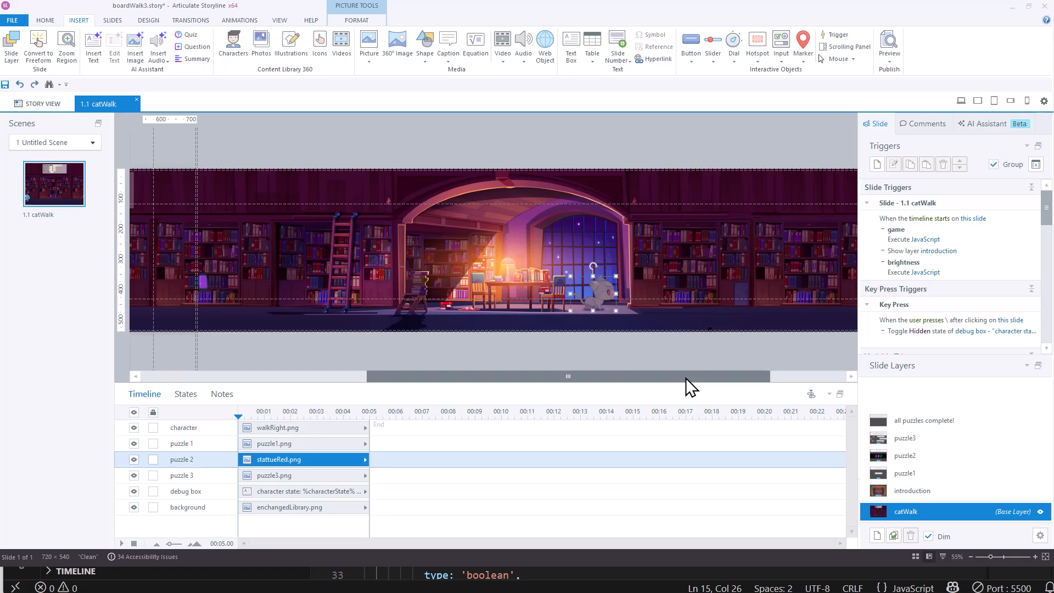
left_click_drag(683, 376, 799, 374)
left_click(601, 291)
left_click_drag(606, 291, 560, 347)
key("ctrl+z")
Step: Bring up the object ID of the puzzle 3 picture on the library background
left_click_drag(608, 377, 473, 378)
right_click(845, 291)
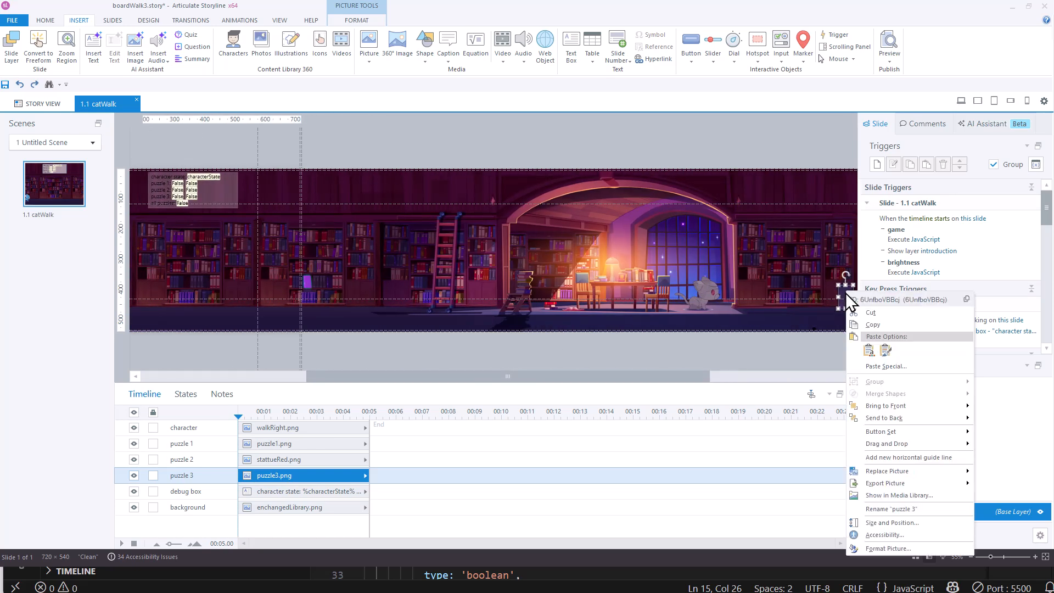
left_click_drag(673, 374, 676, 374)
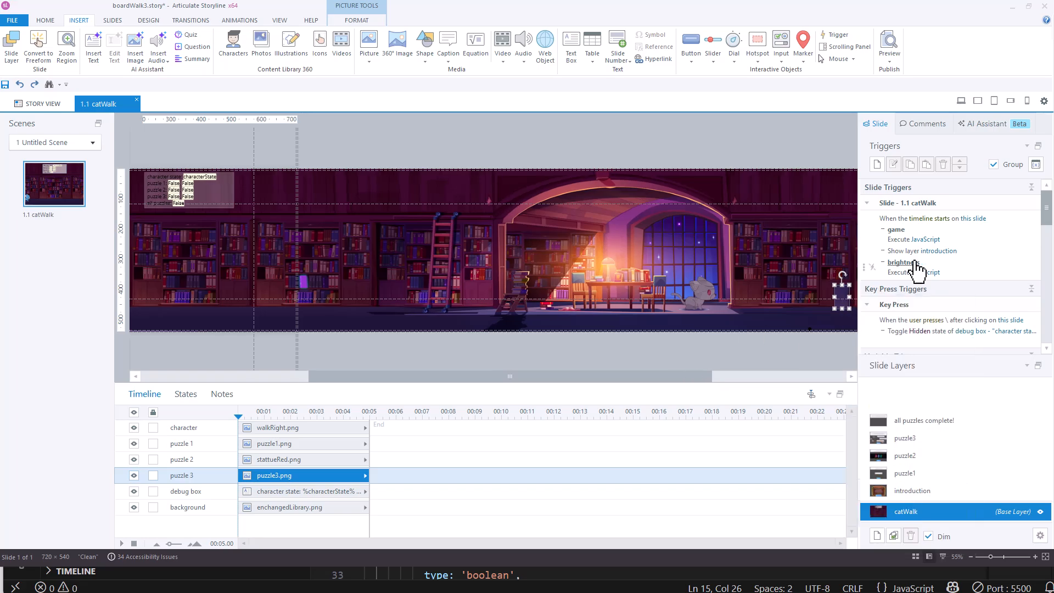
Step: Examine the element IDs and the three hotspot definitions in the game trigger's JavaScript, discarding any edits
left_click(929, 241)
left_click(929, 242)
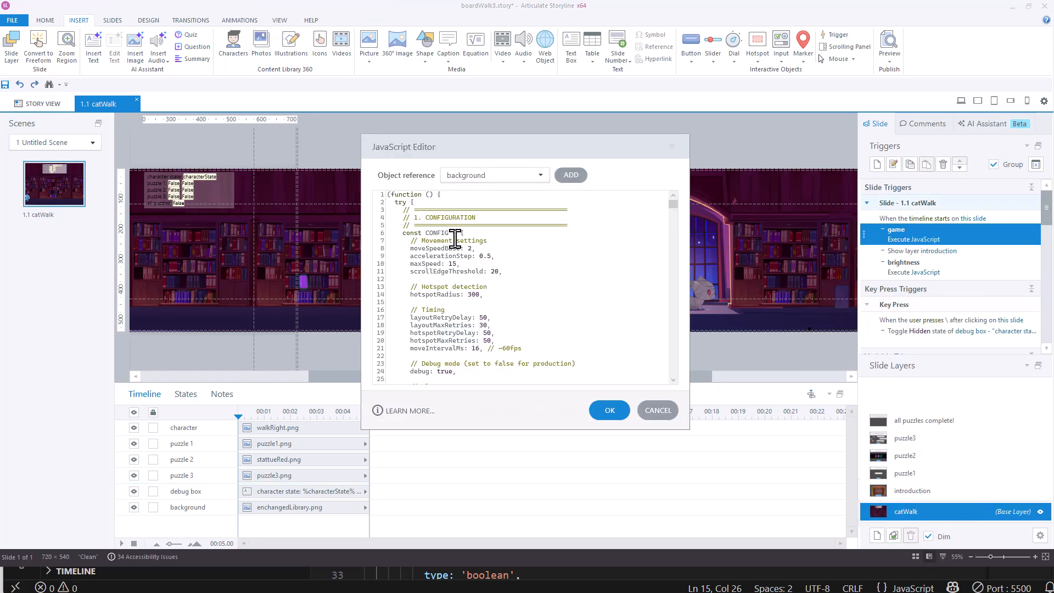
left_click_drag(675, 205, 675, 210)
triple_click(477, 301)
left_click(475, 348)
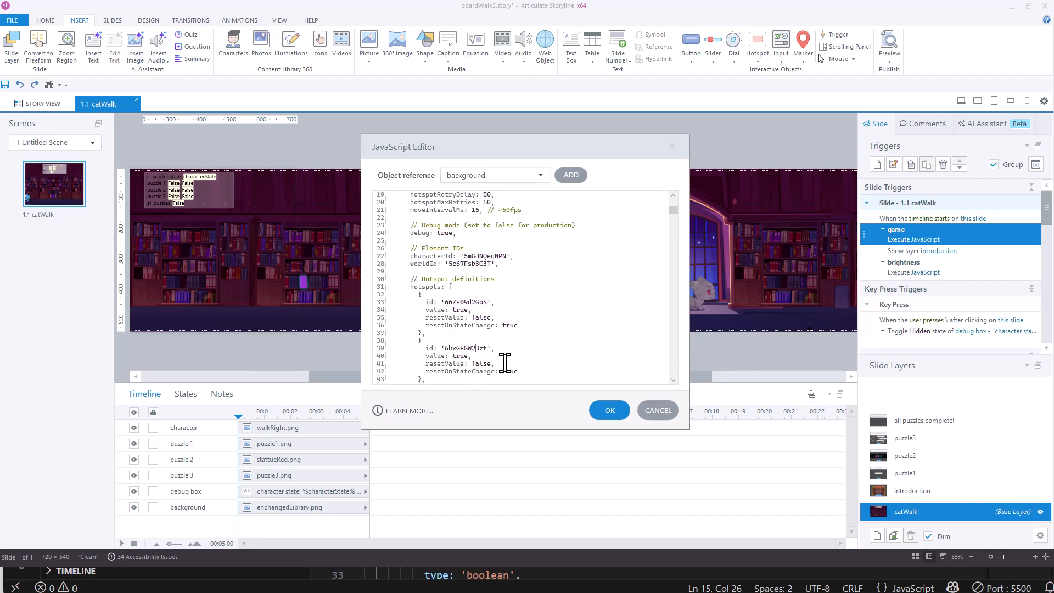
scroll(679, 220, "down", 3)
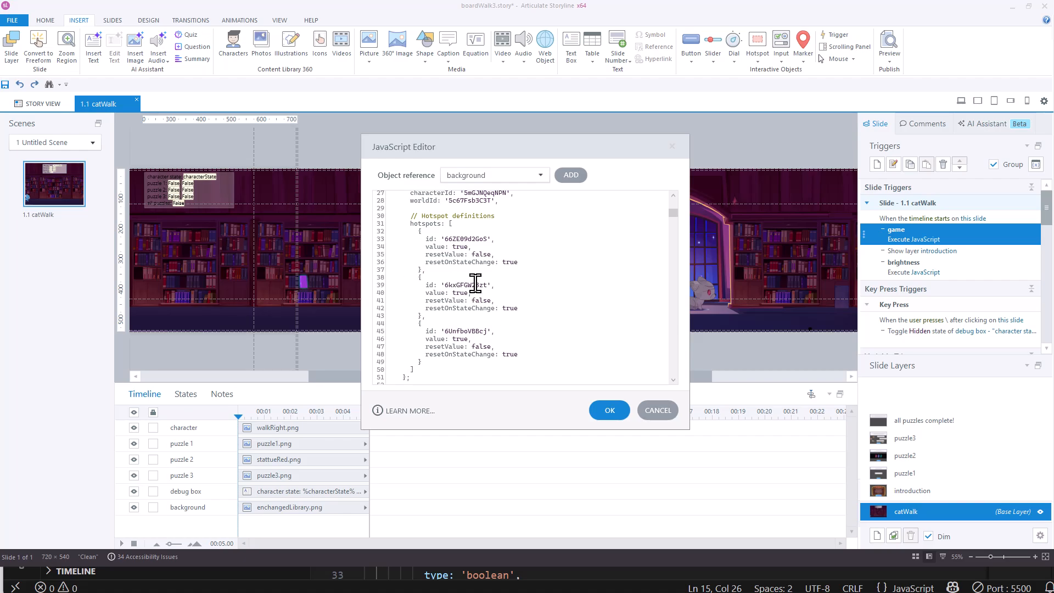
left_click_drag(445, 284, 485, 285)
left_click_drag(444, 331, 490, 331)
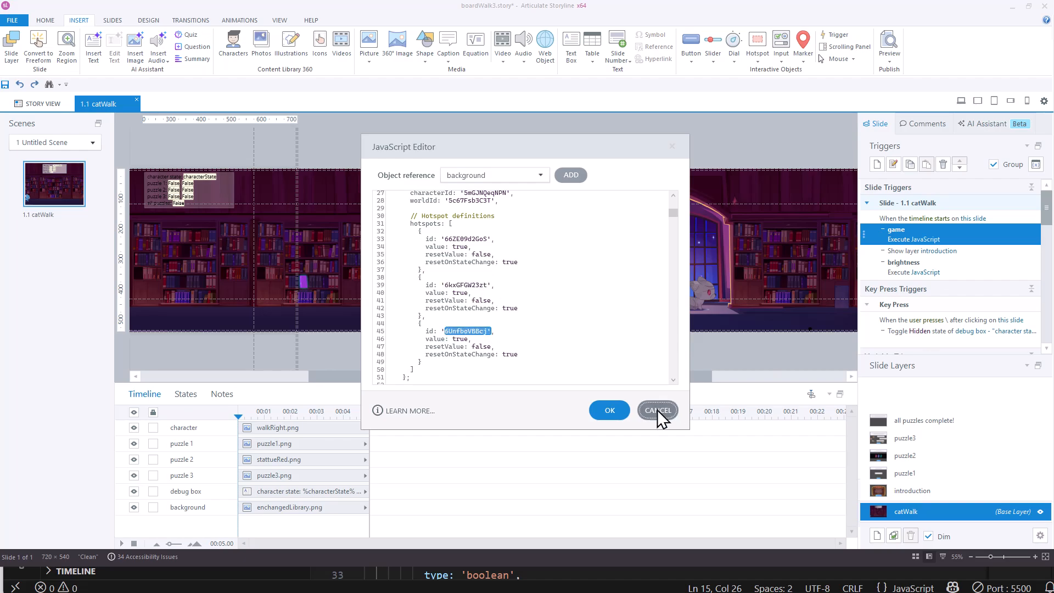
left_click(658, 412)
Step: Examine the variable triggers for the puzzle layers and states, and the key press trigger's debug box
left_click_drag(1044, 208, 1046, 247)
left_click(983, 225)
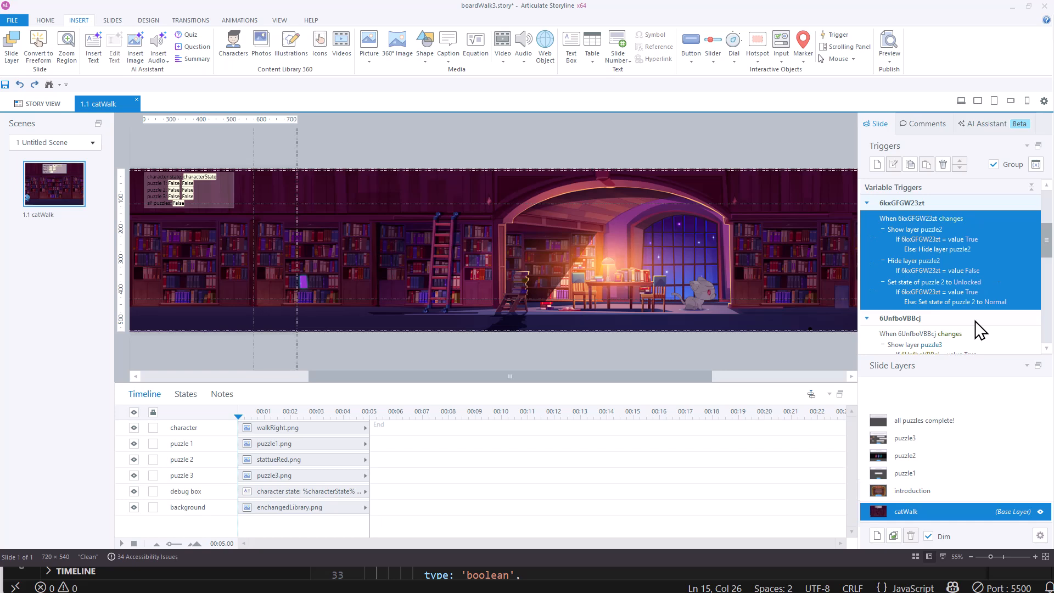
scroll(1043, 250, "down", 1)
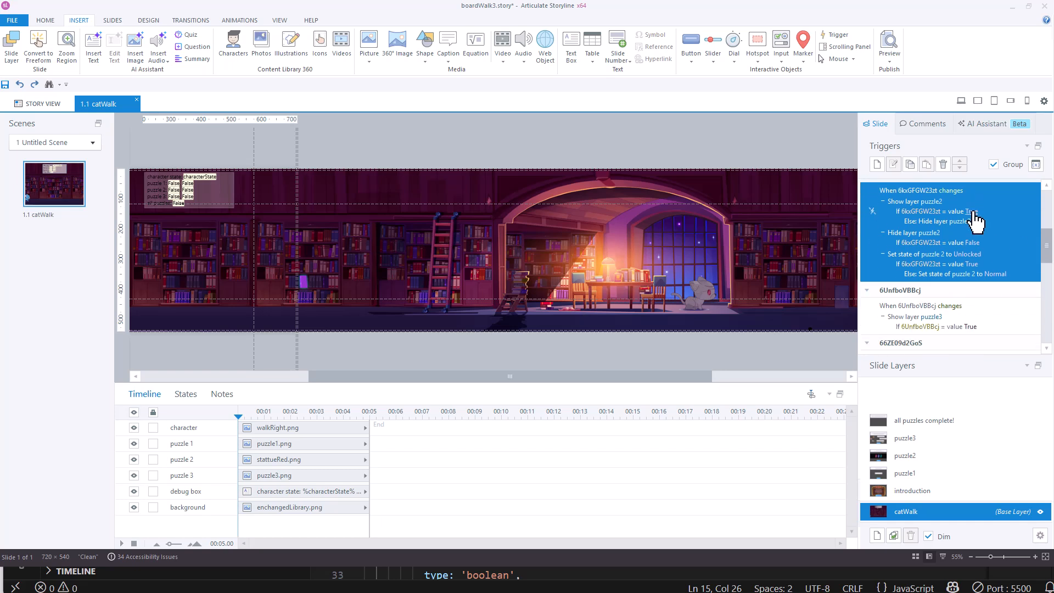
scroll(1044, 244, "up", 1)
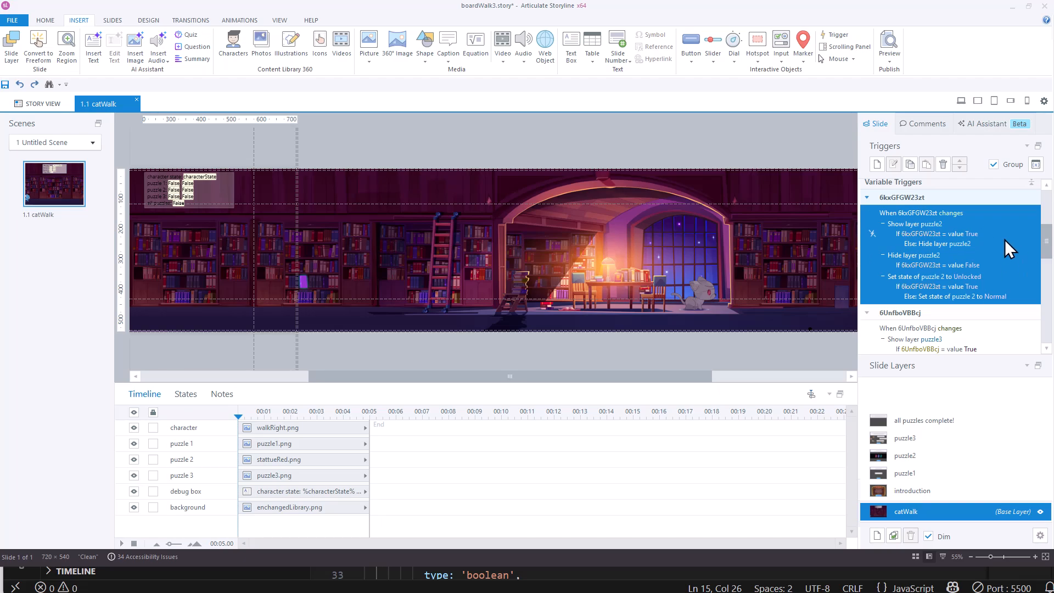
mouse_move(1047, 242)
left_mouse_down()
mouse_move(1043, 338)
mouse_move(1047, 209)
mouse_move(1047, 228)
left_mouse_up()
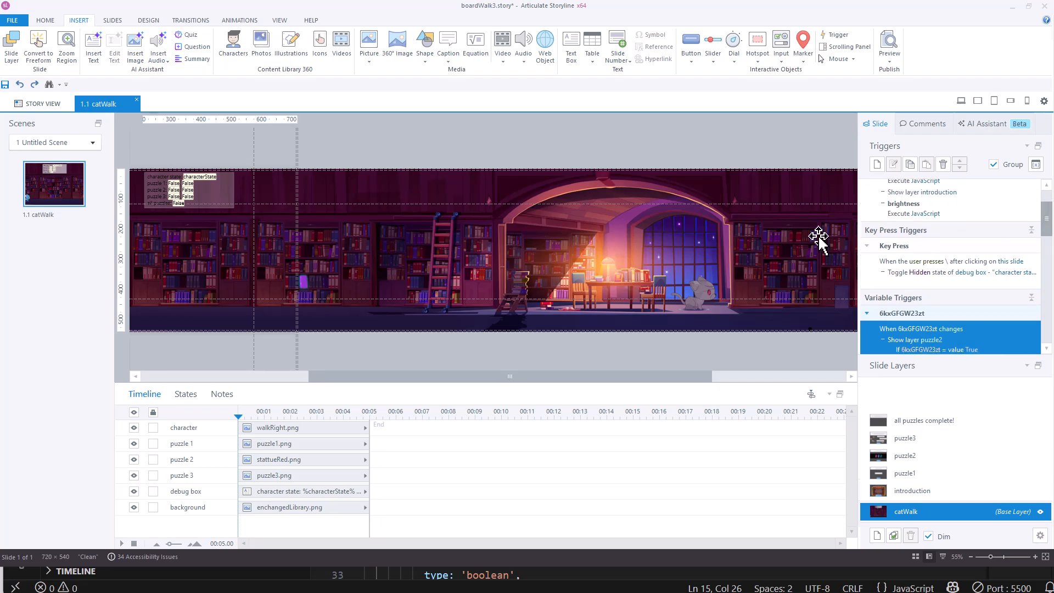
left_click(983, 274)
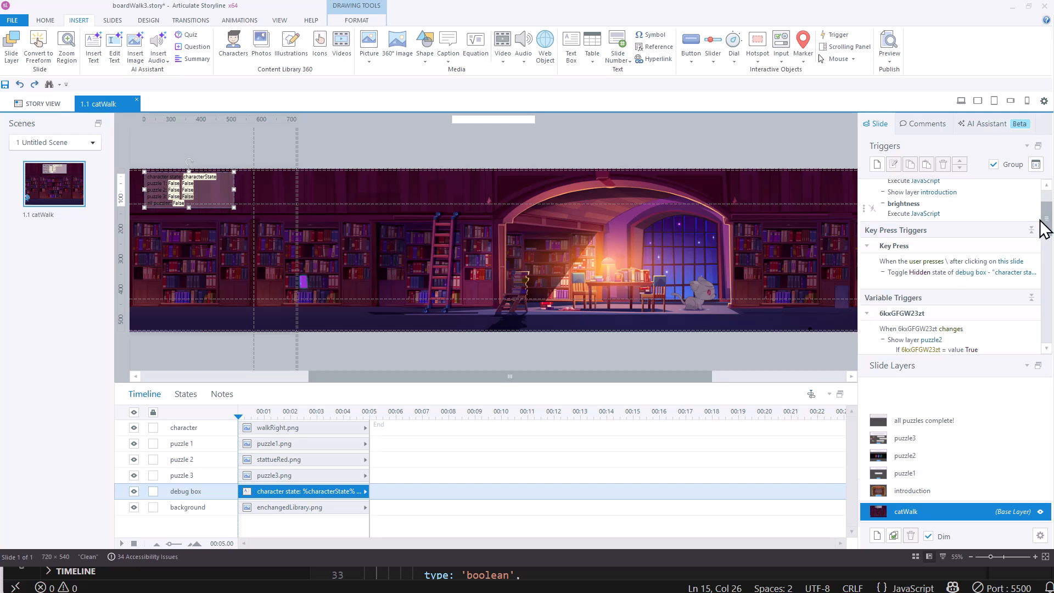
Step: Examine the brightness trigger's JavaScript in an enlarged editor, and close it without keeping any edits
left_click_drag(1045, 228, 1044, 216)
left_click(930, 268)
left_click(929, 266)
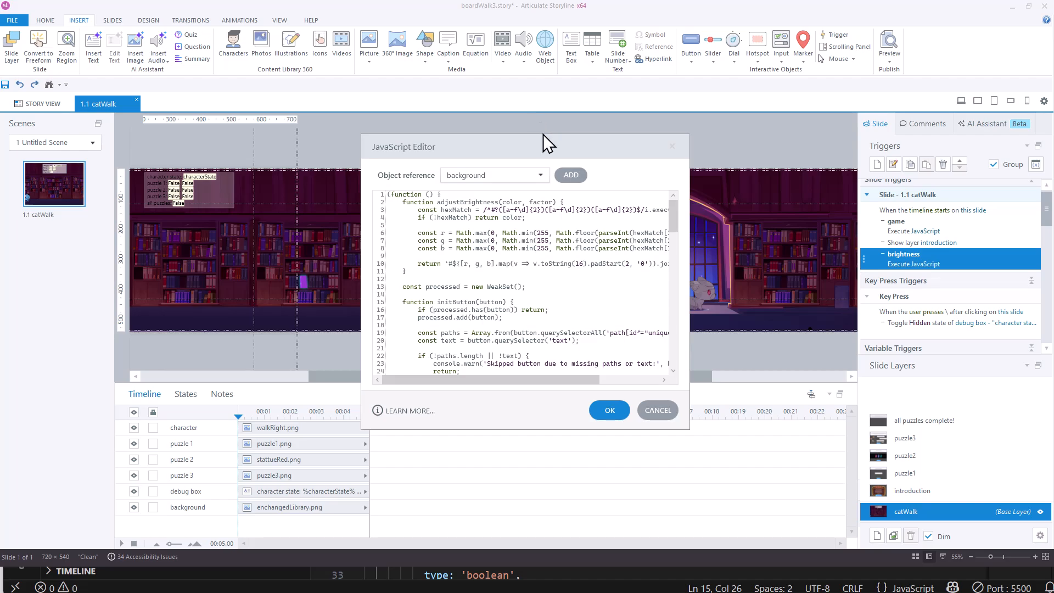
left_click_drag(541, 136, 538, 1)
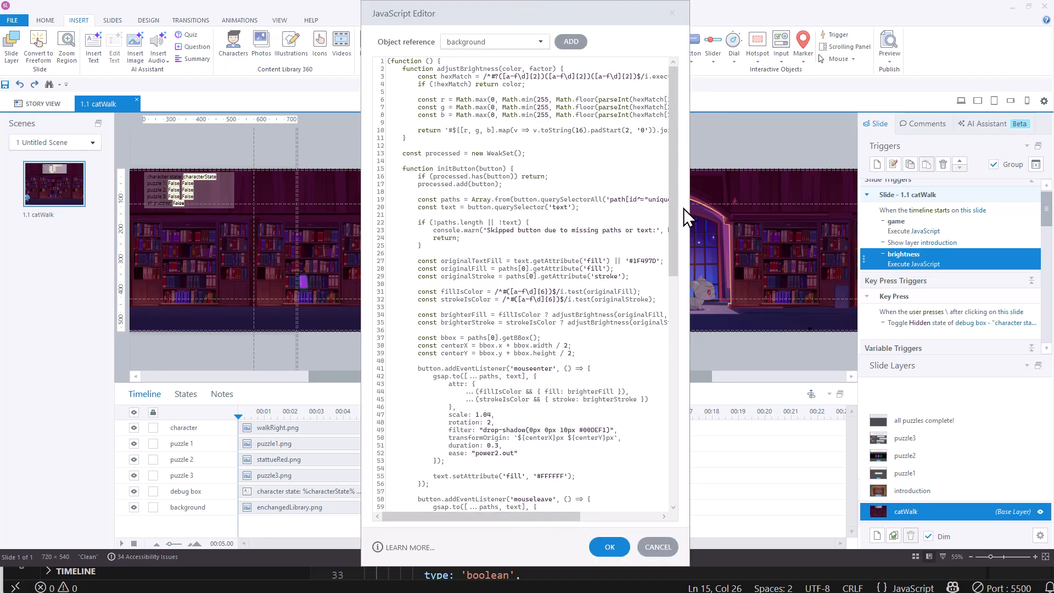
left_click_drag(688, 194, 789, 186)
scroll(710, 196, "down", 1)
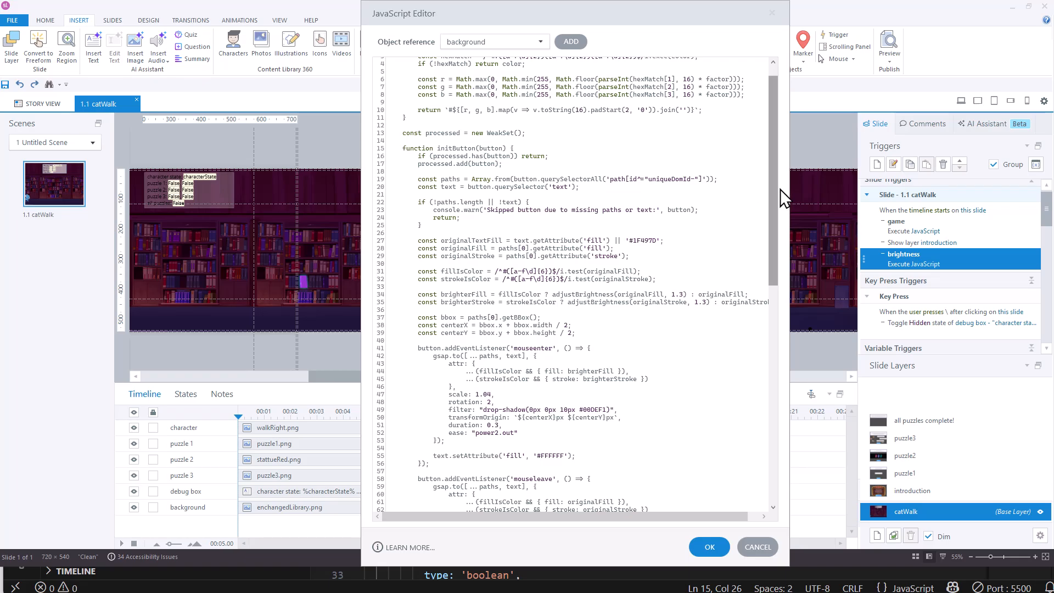
left_click_drag(774, 186, 787, 450)
left_click_drag(790, 402, 814, 422)
left_click(758, 547)
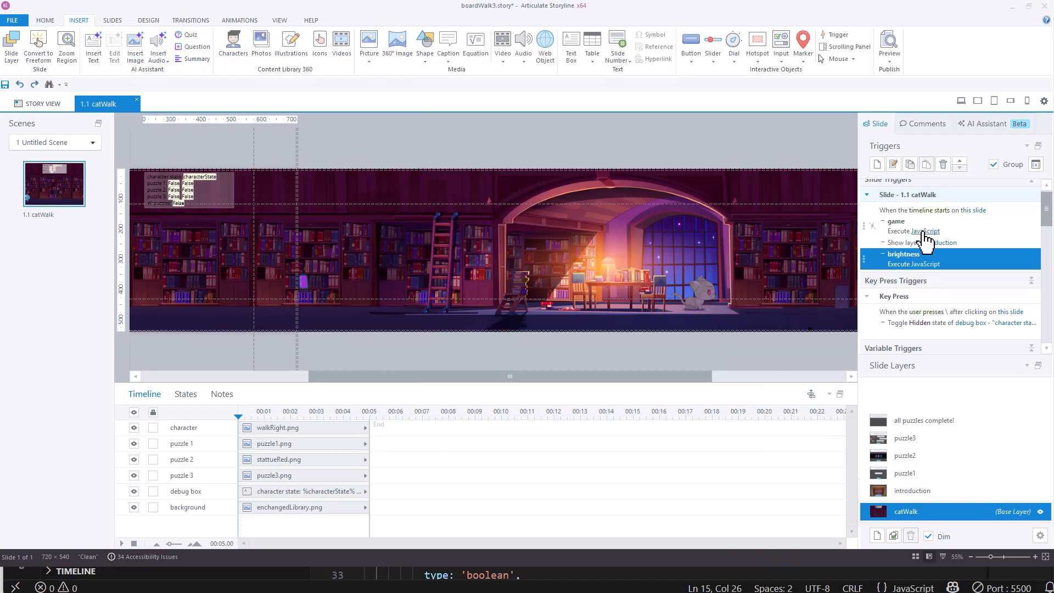
Step: Reopen the game trigger's JavaScript in an enlarged editor and examine the configuration and movement system sections
double_click(917, 231)
left_click_drag(601, 136, 518, 5)
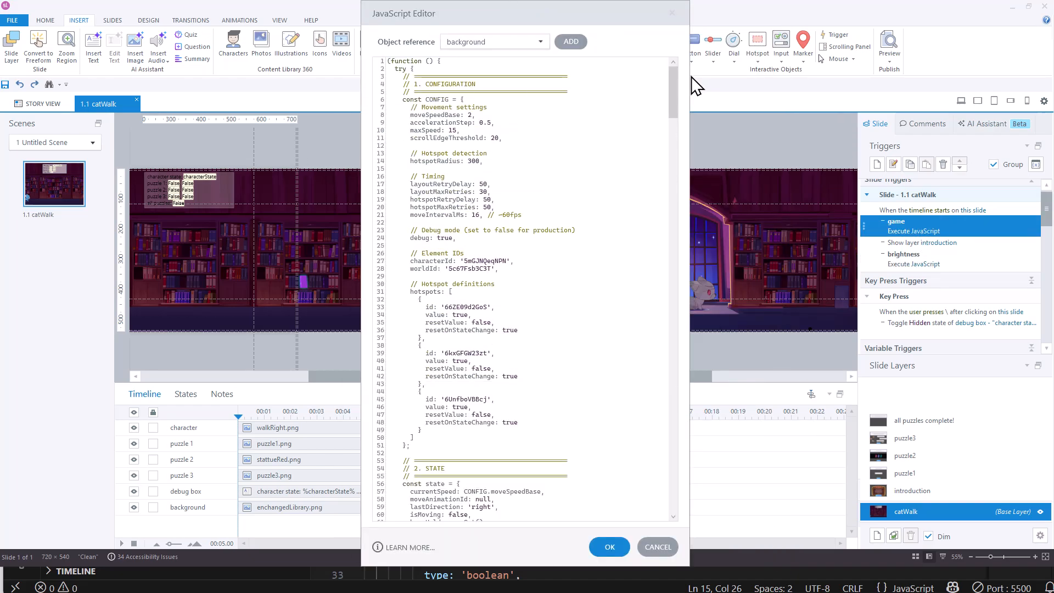
left_click_drag(688, 76, 887, 77)
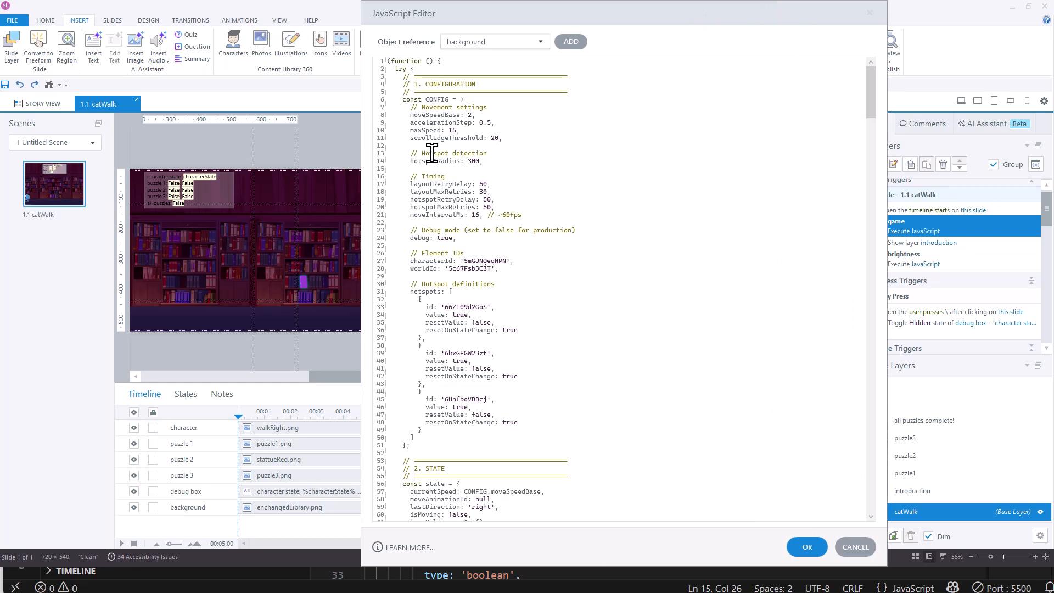
left_click_drag(872, 101, 855, 336)
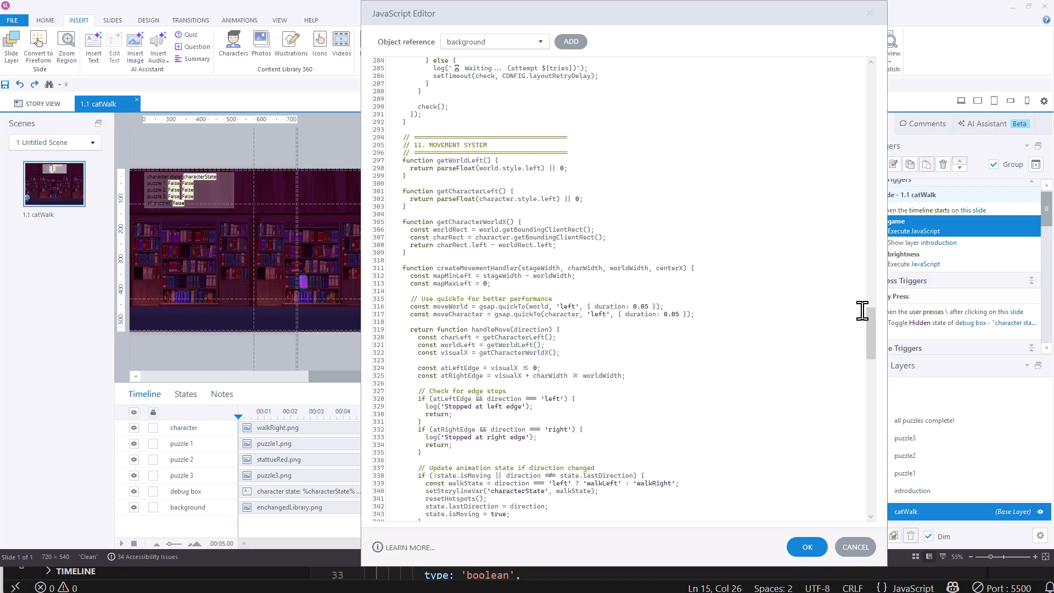
scroll(871, 331, "down", 8)
Step: Examine the centerX and worldWidth constants in the main initialization and the arrowup interaction key in the input handlers
left_click_drag(867, 348, 881, 437)
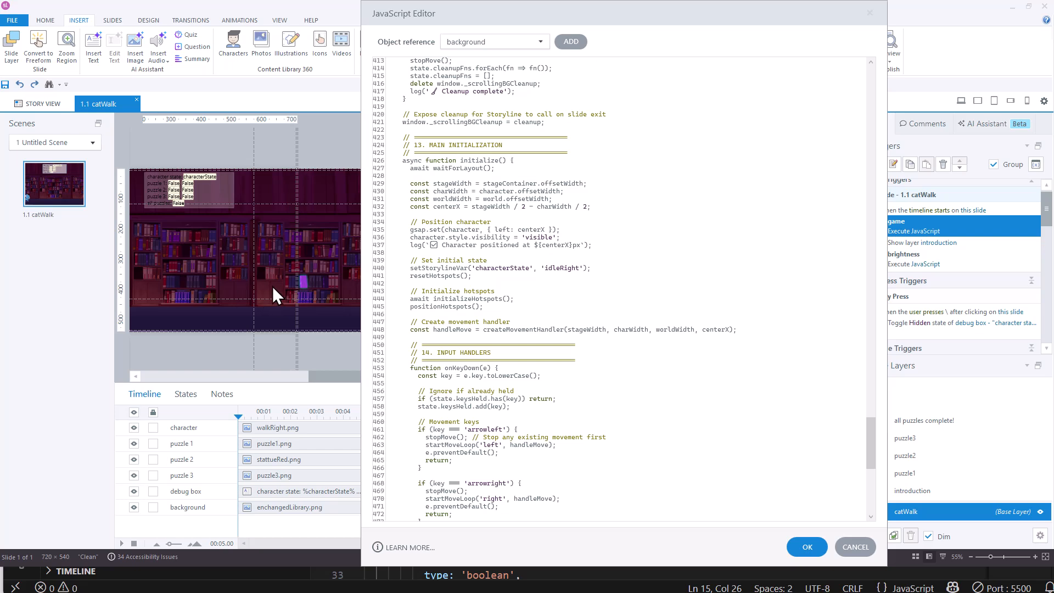
left_click_drag(471, 207, 590, 207)
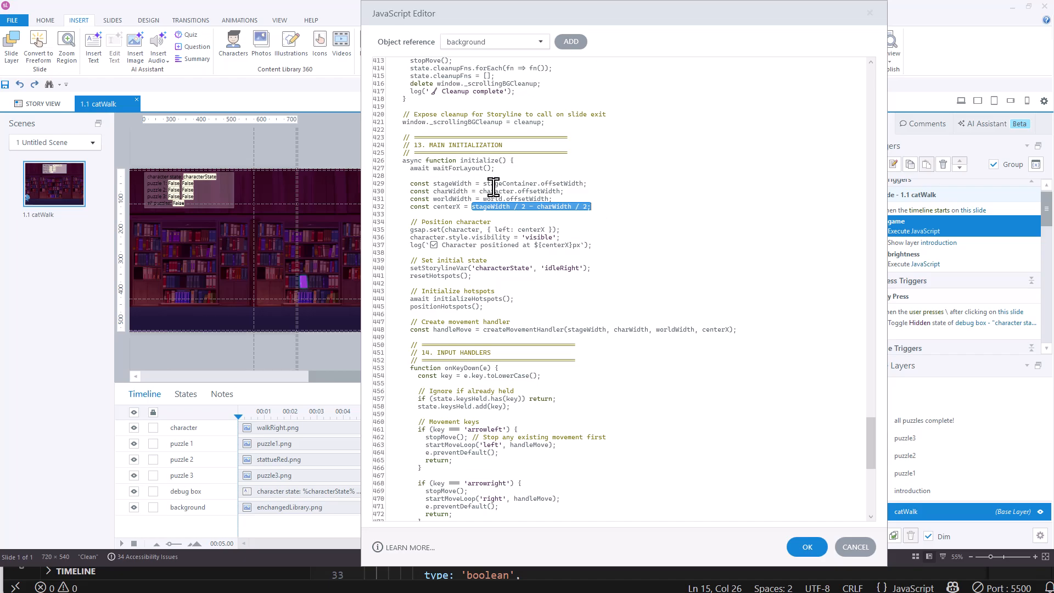
left_click(434, 199)
left_click_drag(434, 199, 468, 199)
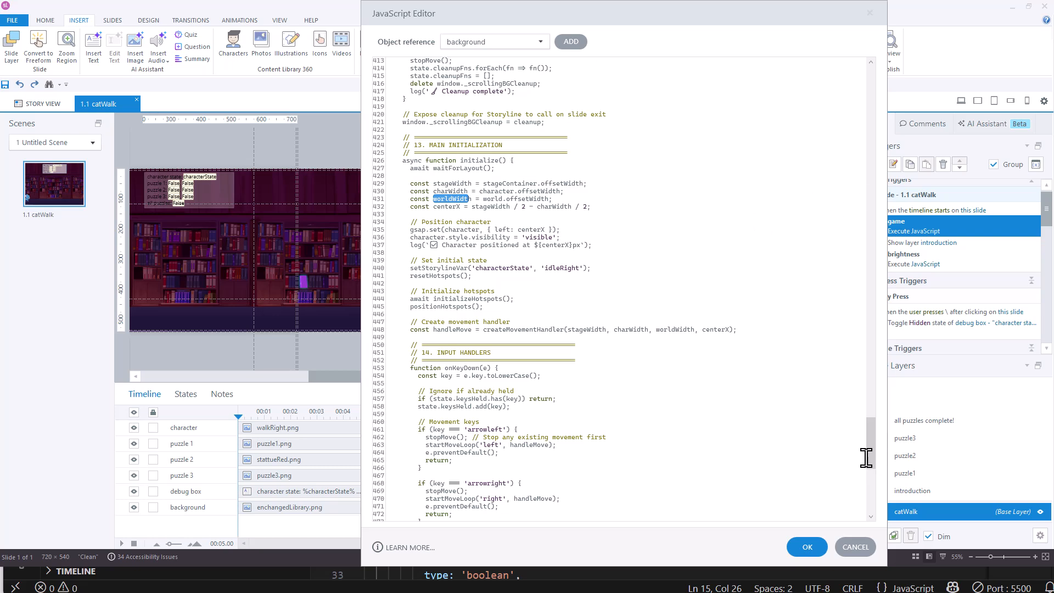
left_click_drag(872, 452, 870, 465)
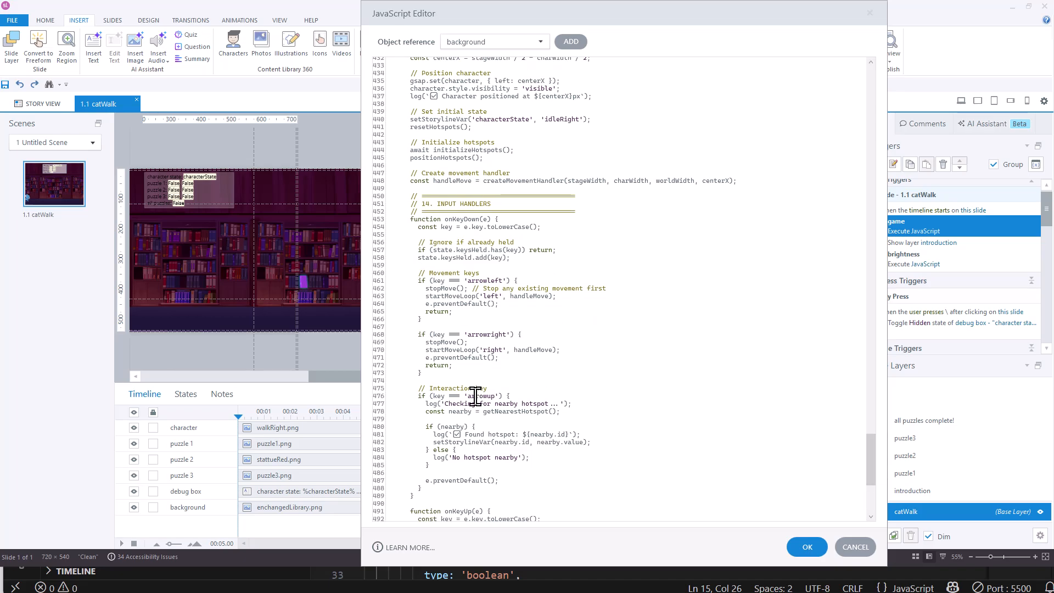
left_click_drag(473, 396, 499, 396)
left_click(568, 404)
Step: Review the utilities, state and configuration sections at the start of the game script, and close the editor accepting the script
left_click_drag(872, 458, 877, 124)
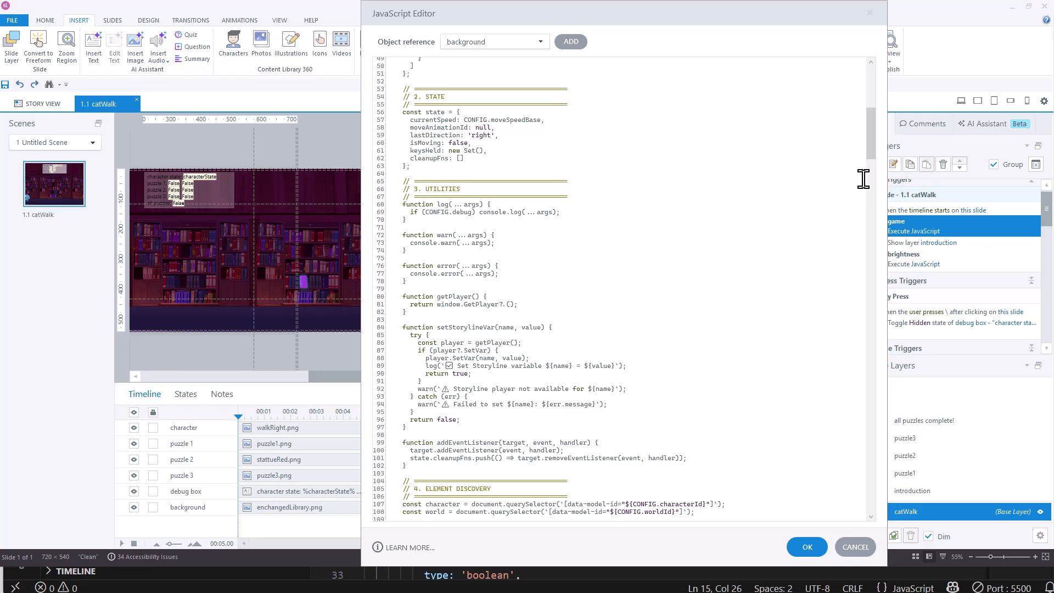
left_click_drag(871, 140, 884, 97)
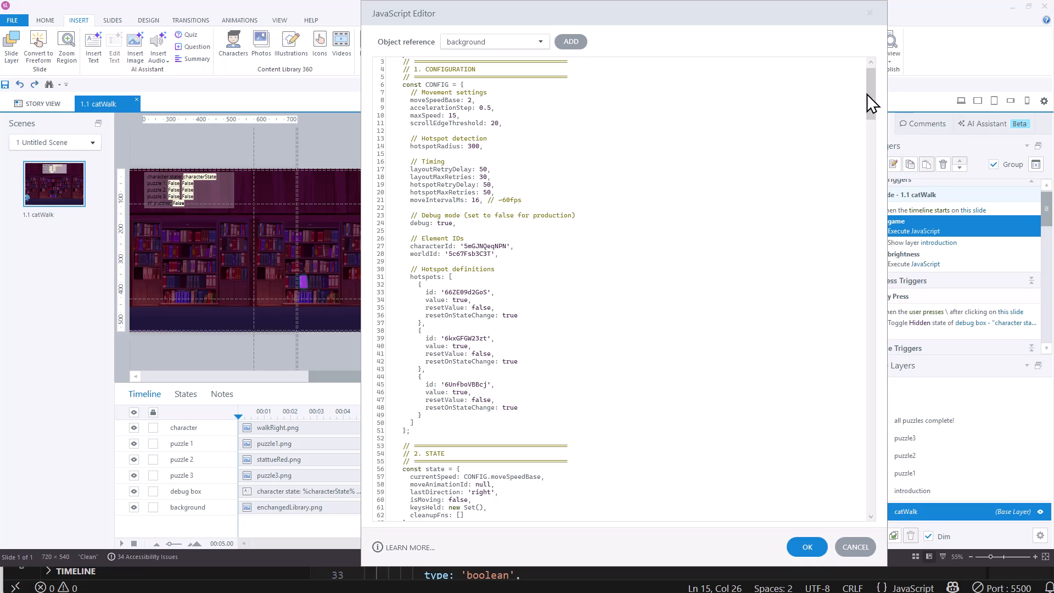
left_click_drag(872, 95, 870, 84)
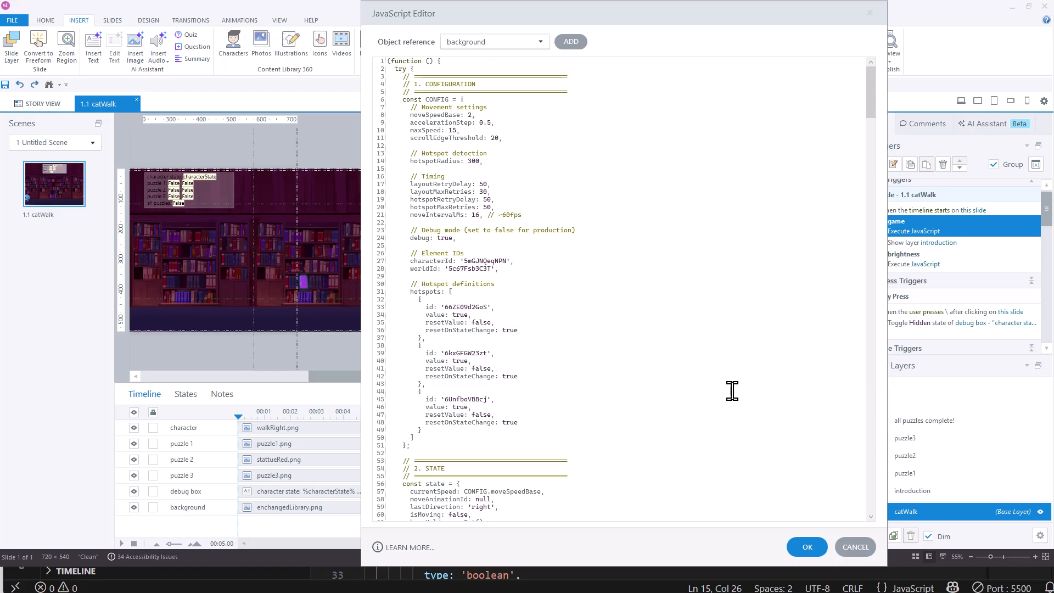
left_click(808, 547)
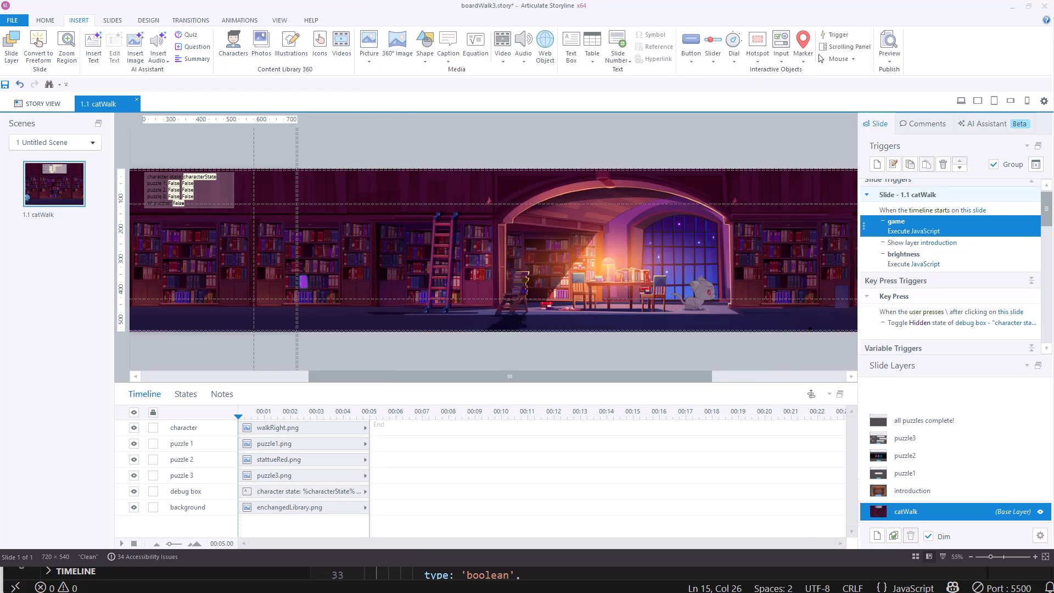